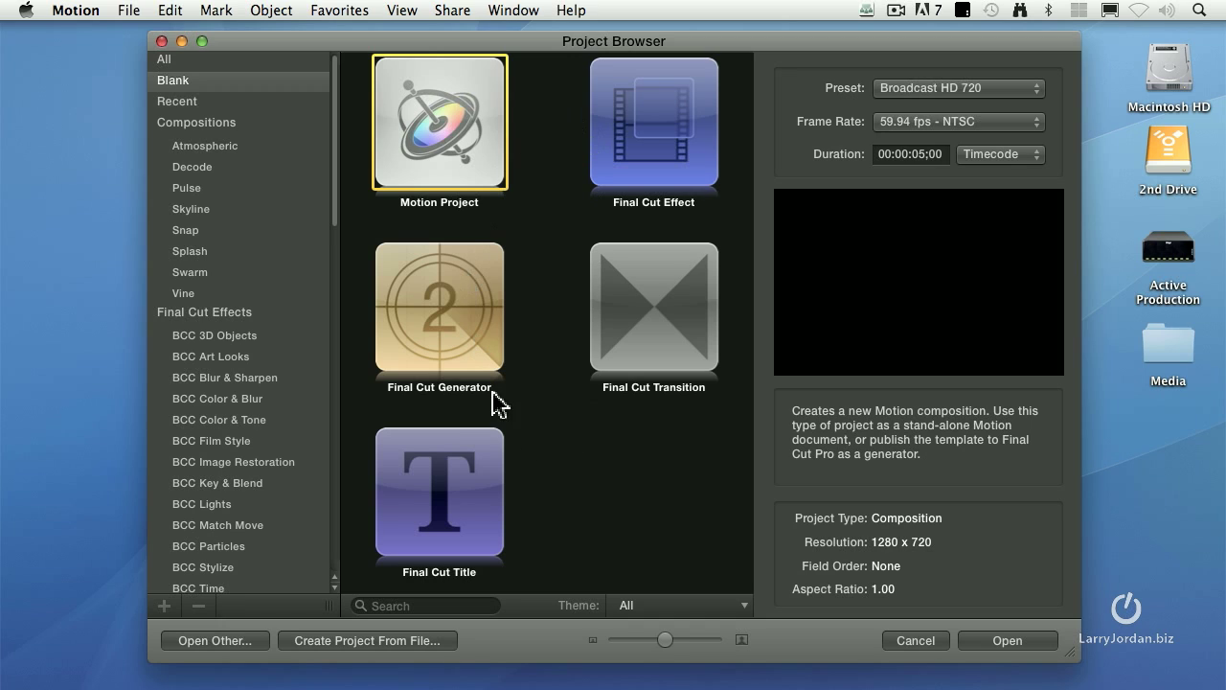
Step: Create a Final Cut Title project with a 10;00 duration and fit the frame in view
click(459, 500)
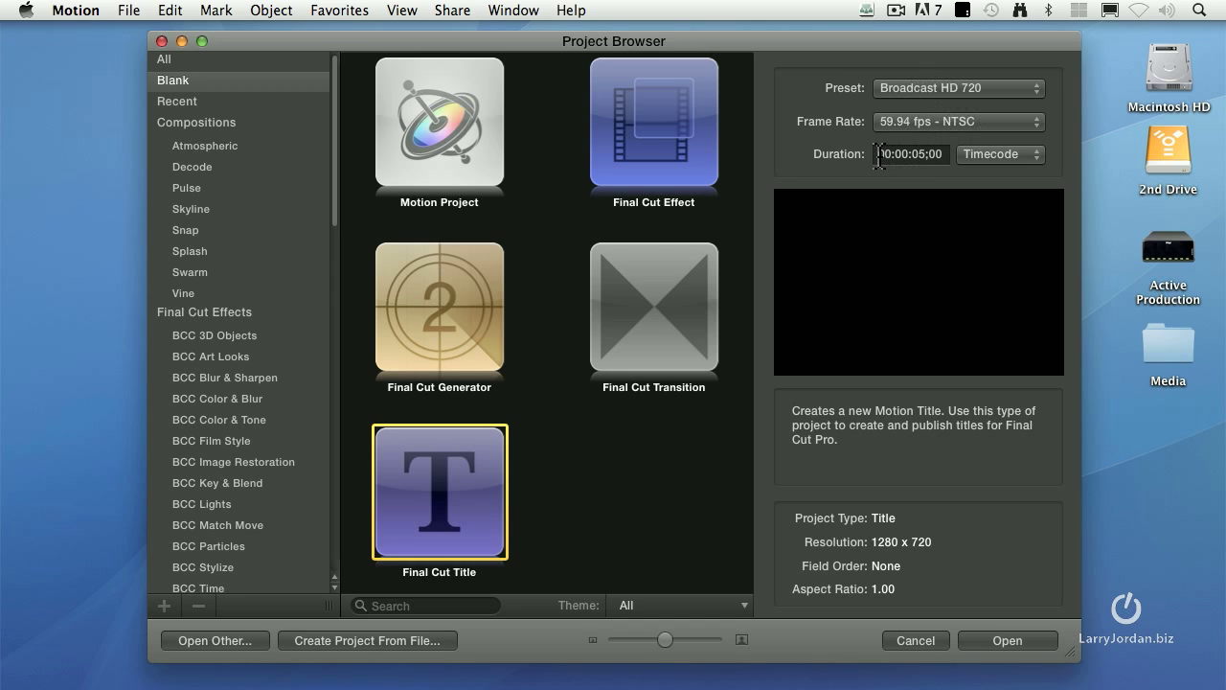
drag(871, 155, 969, 159)
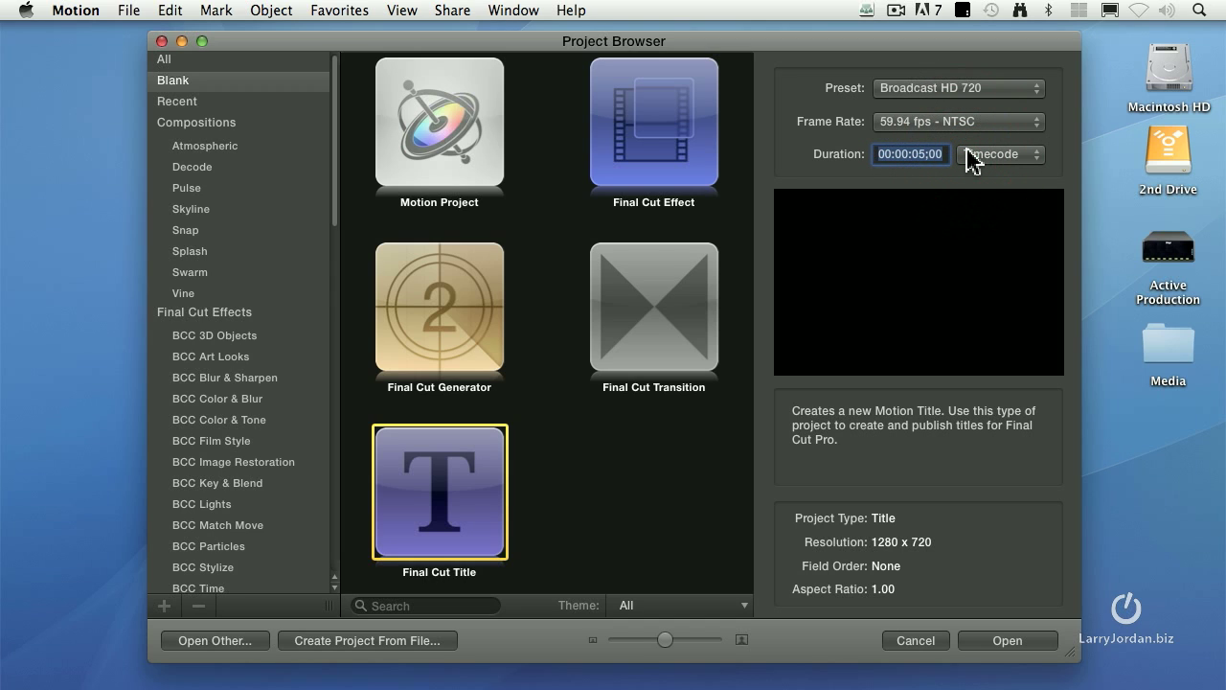
text(10)
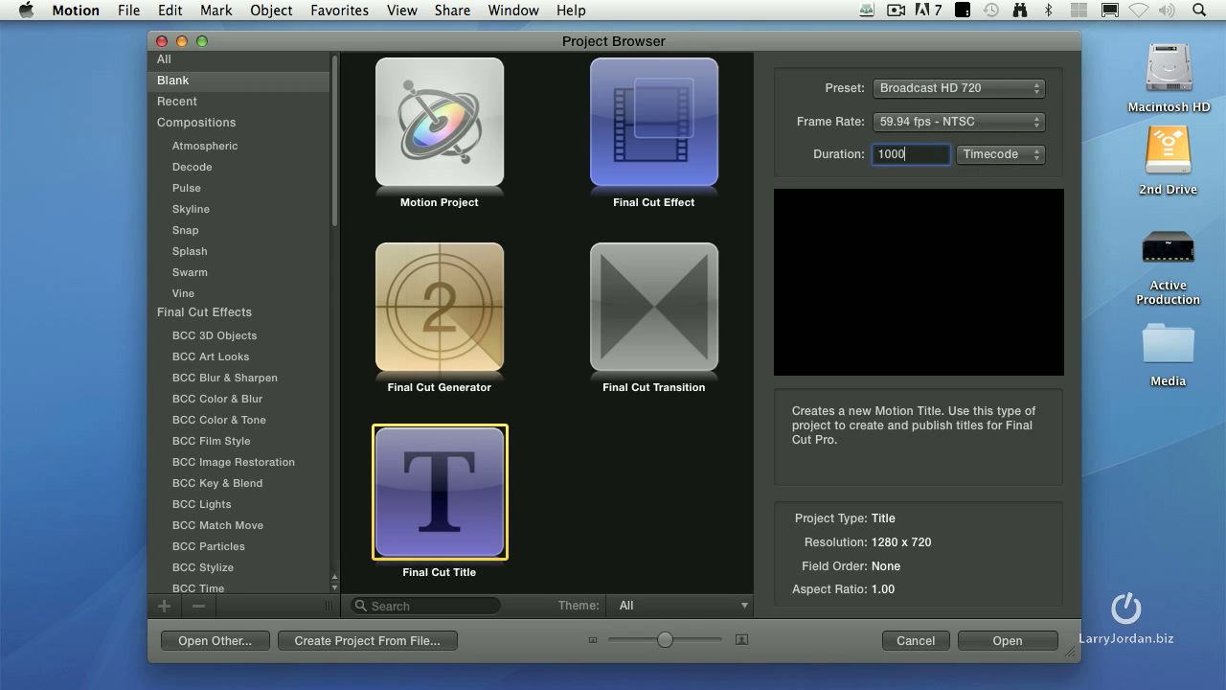
text(00)
key(Return)
key(shift+z)
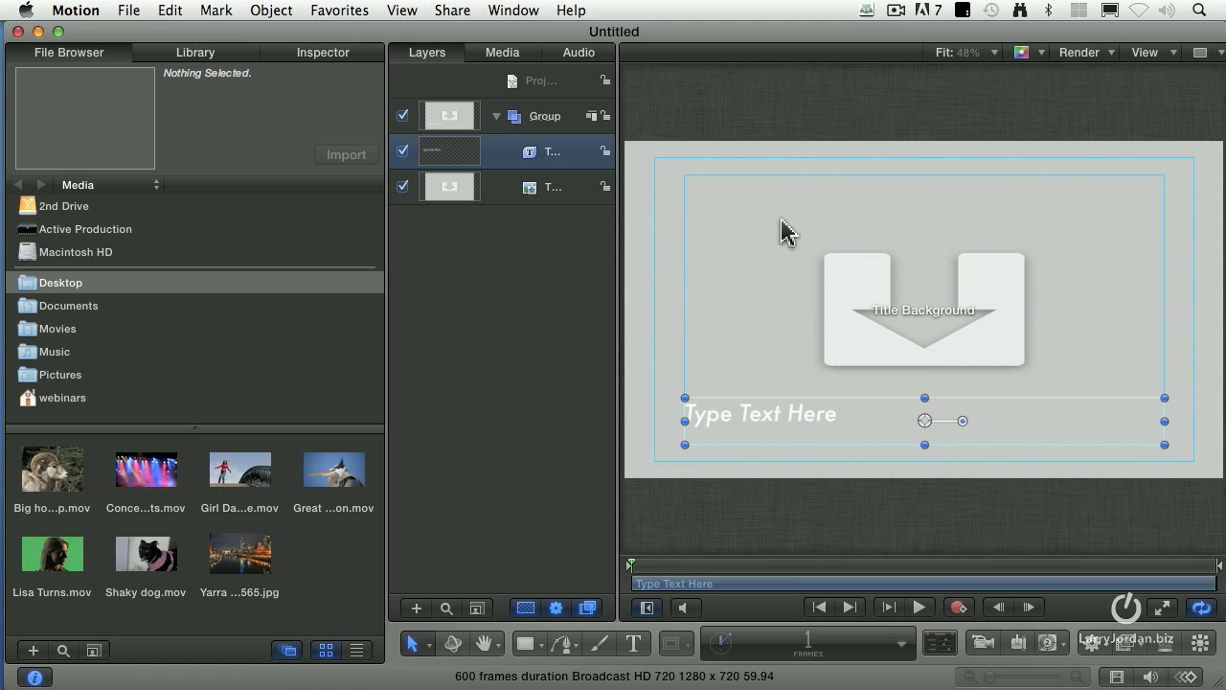
click(782, 224)
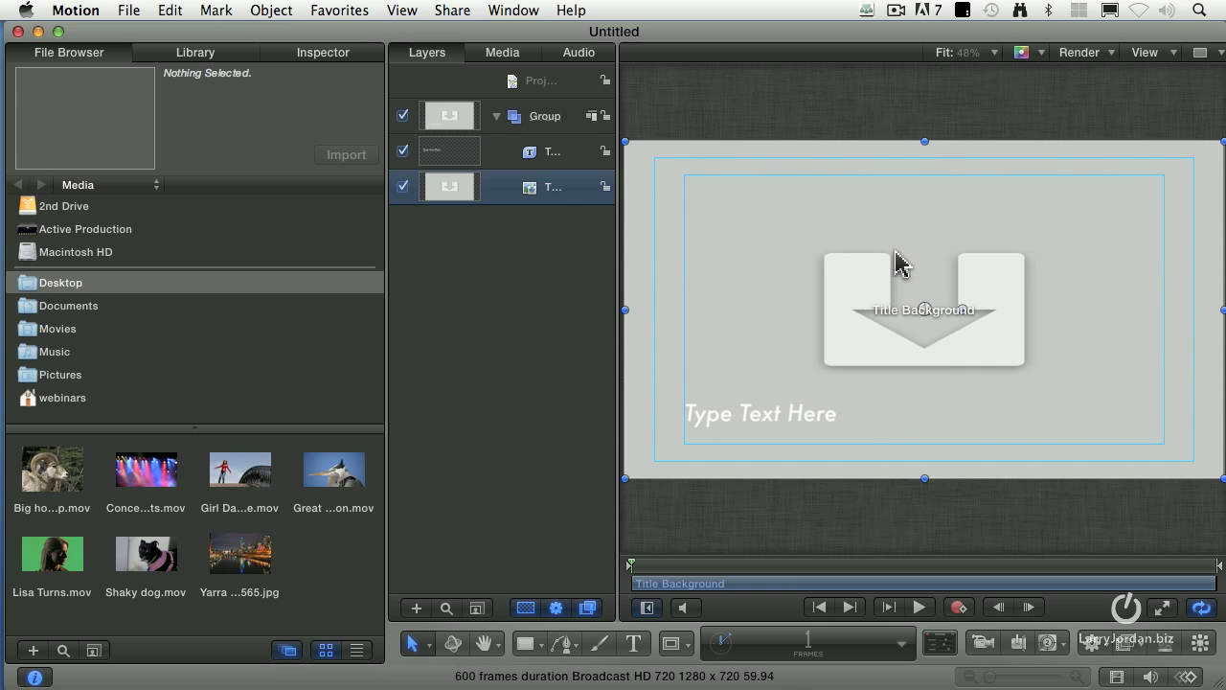
click(543, 151)
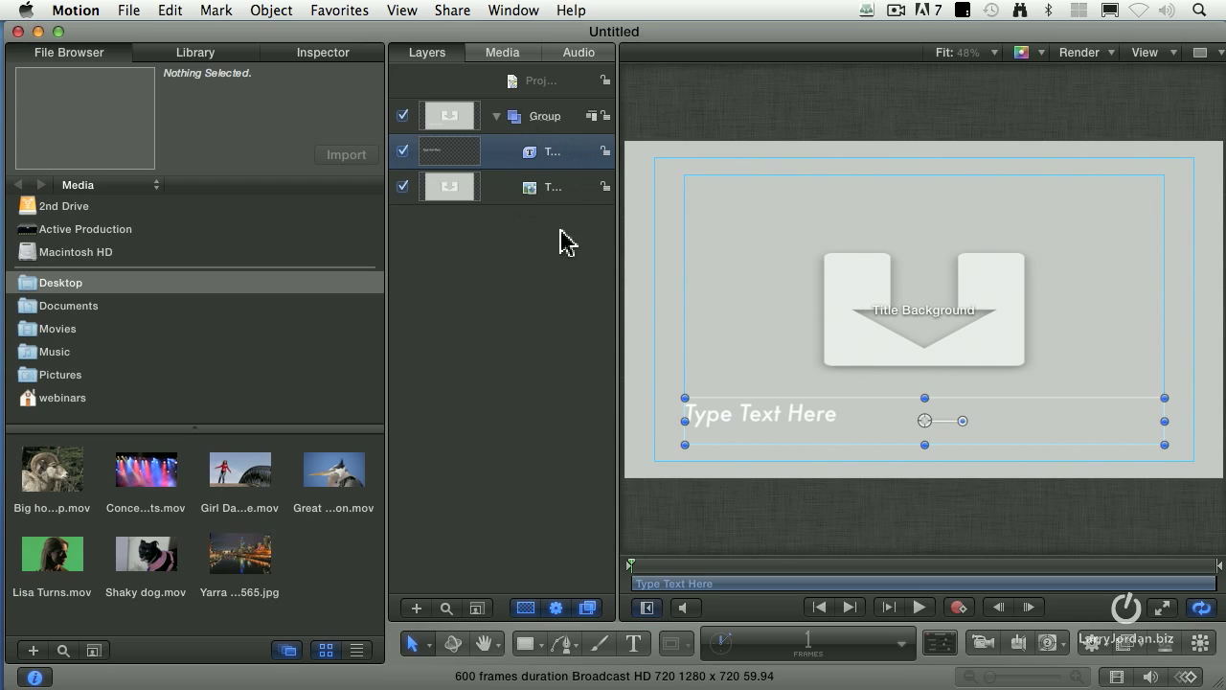
Step: Add two new empty groups named Title and Bullets
right_click(490, 259)
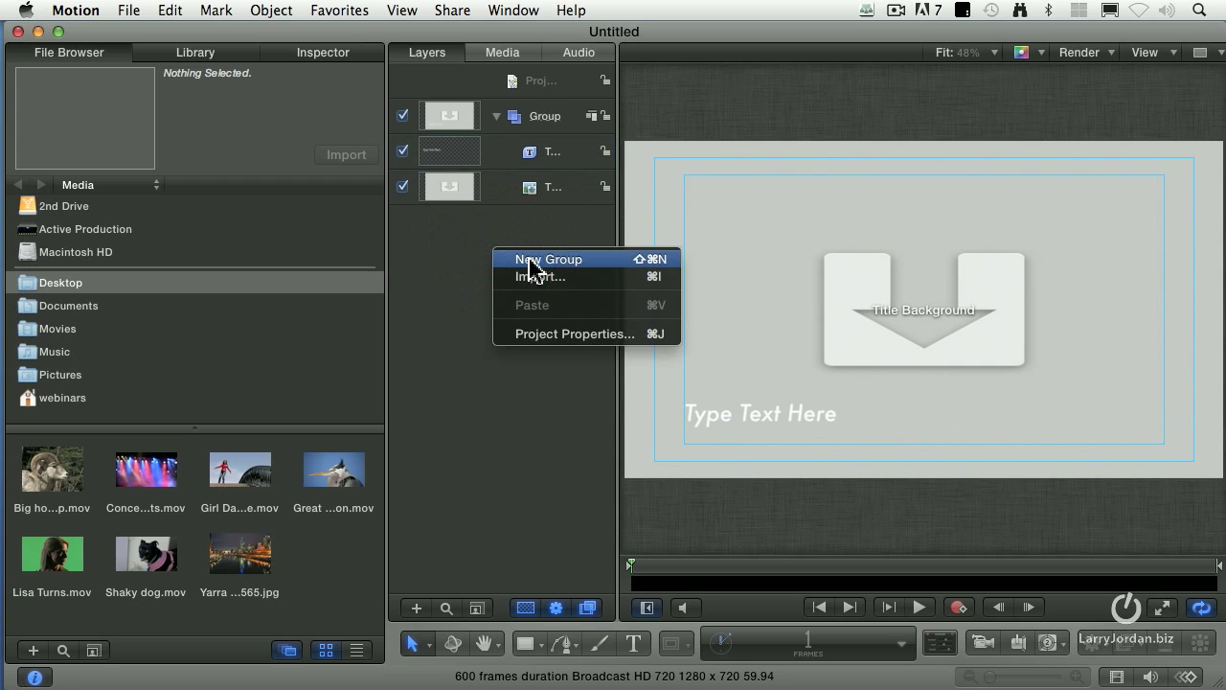
click(531, 265)
double_click(544, 116)
text(Title)
right_click(496, 276)
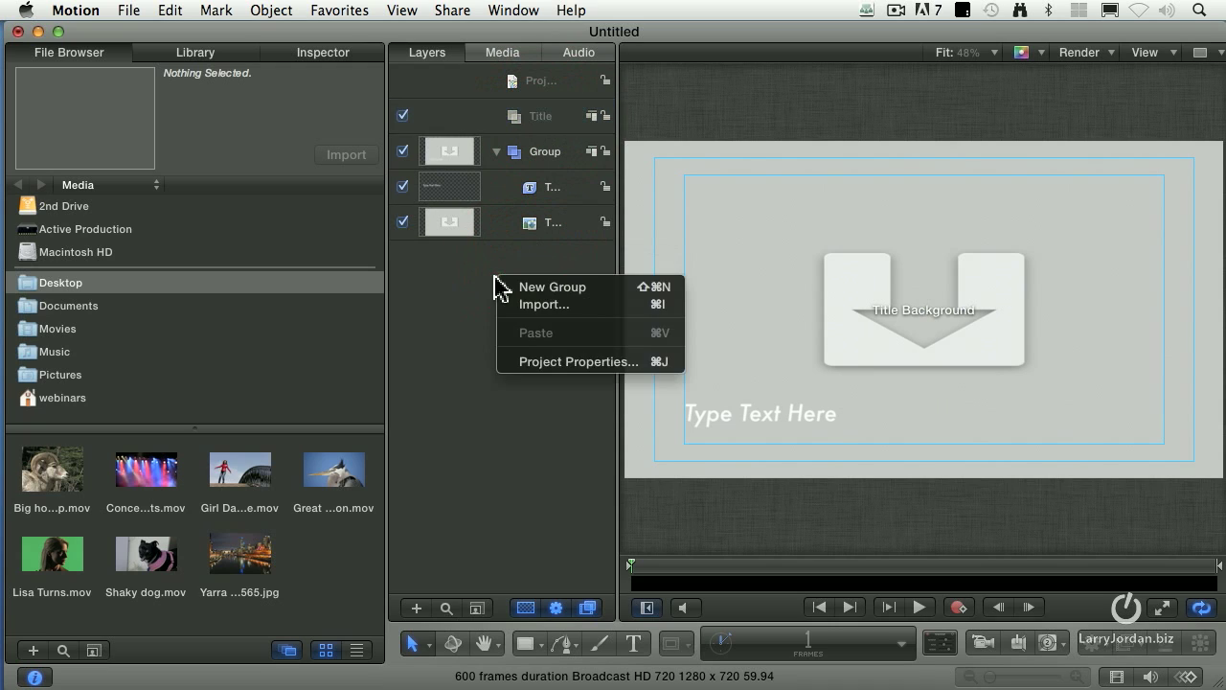
click(564, 291)
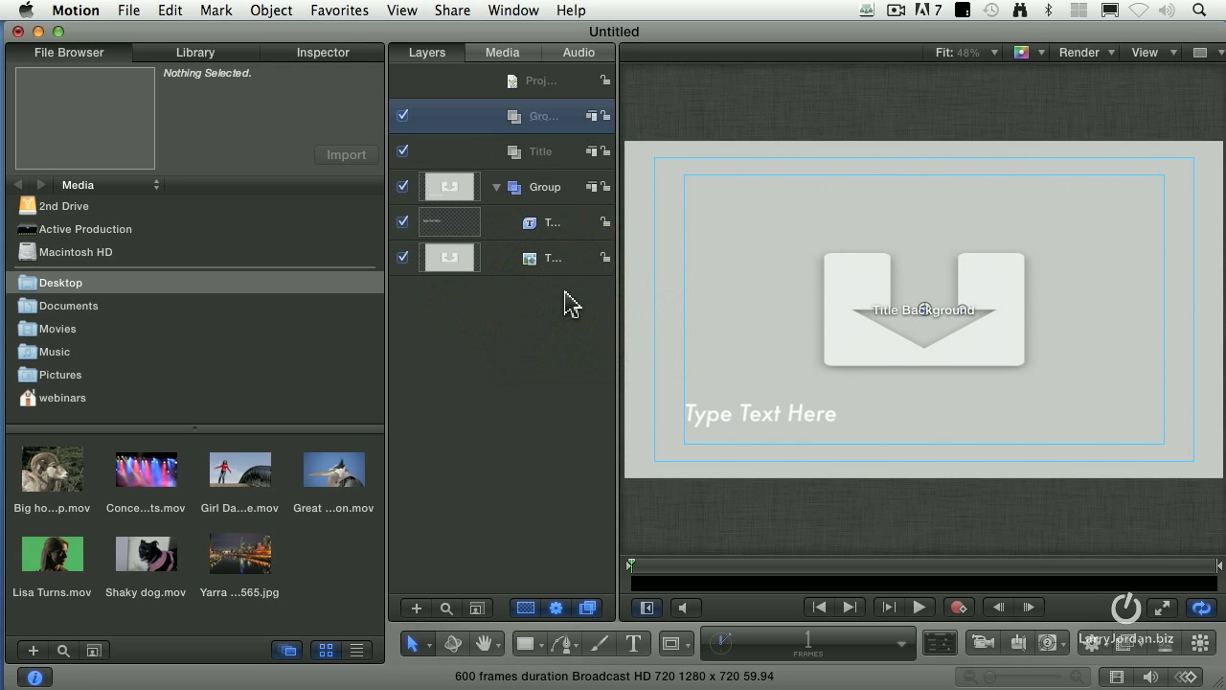
double_click(542, 117)
text(Bullets)
key(Return)
Step: Move the Title group to the top and rename the original group Background
drag(539, 165, 522, 108)
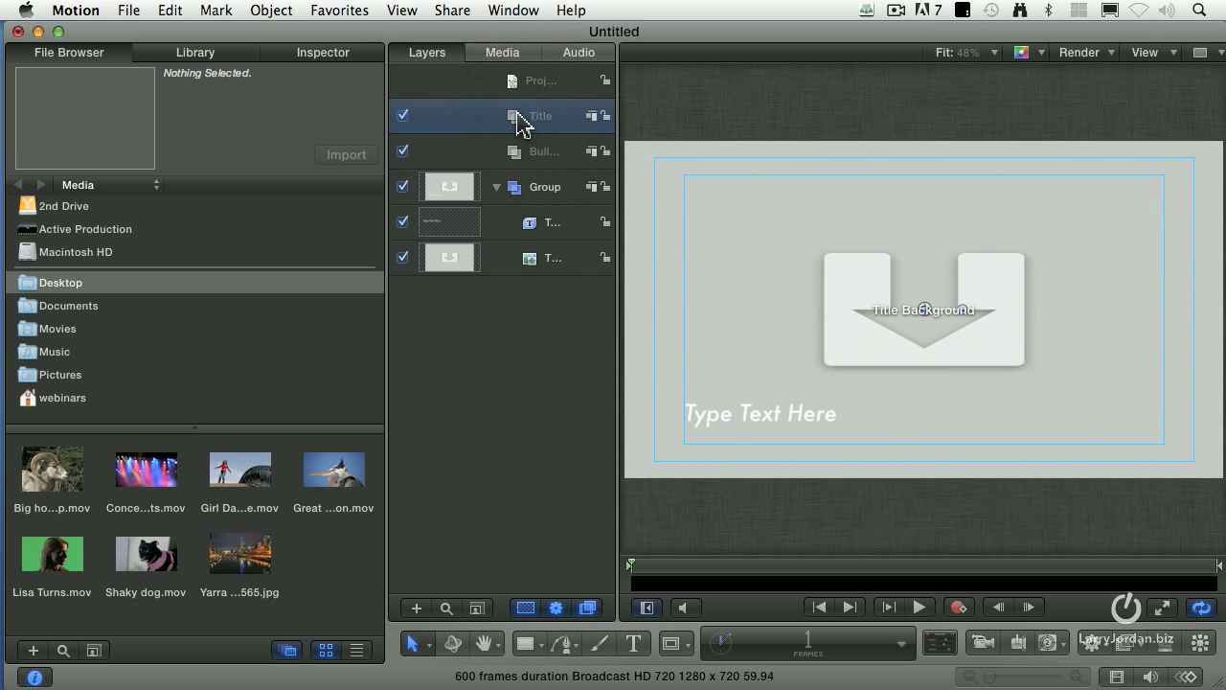
click(517, 125)
click(546, 187)
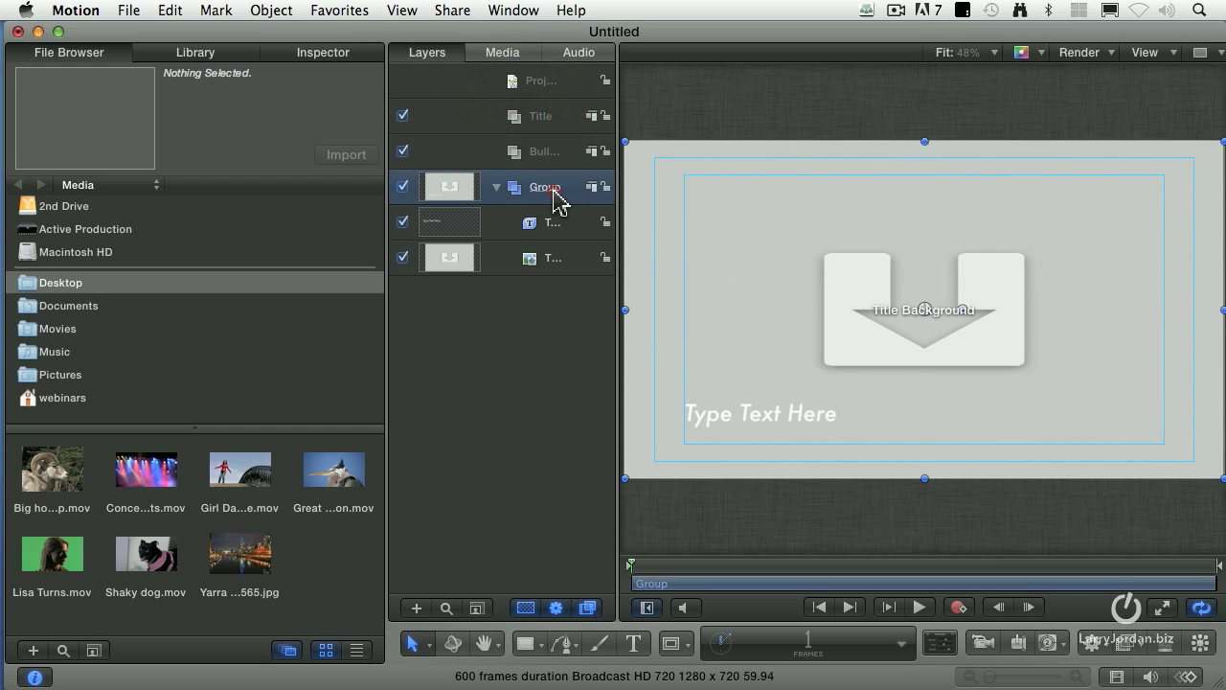
click(551, 187)
text(Background)
key(Return)
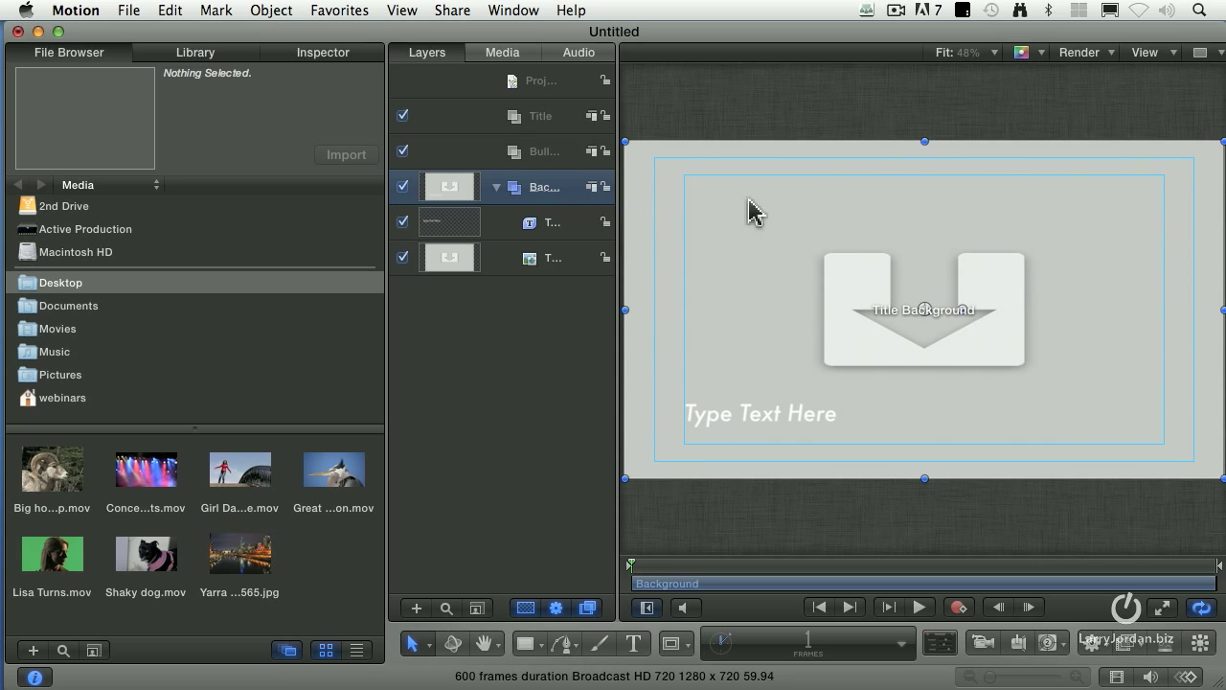
Step: Move the placeholder text layer into the Title group and raise it above the graphic
click(540, 287)
click(539, 228)
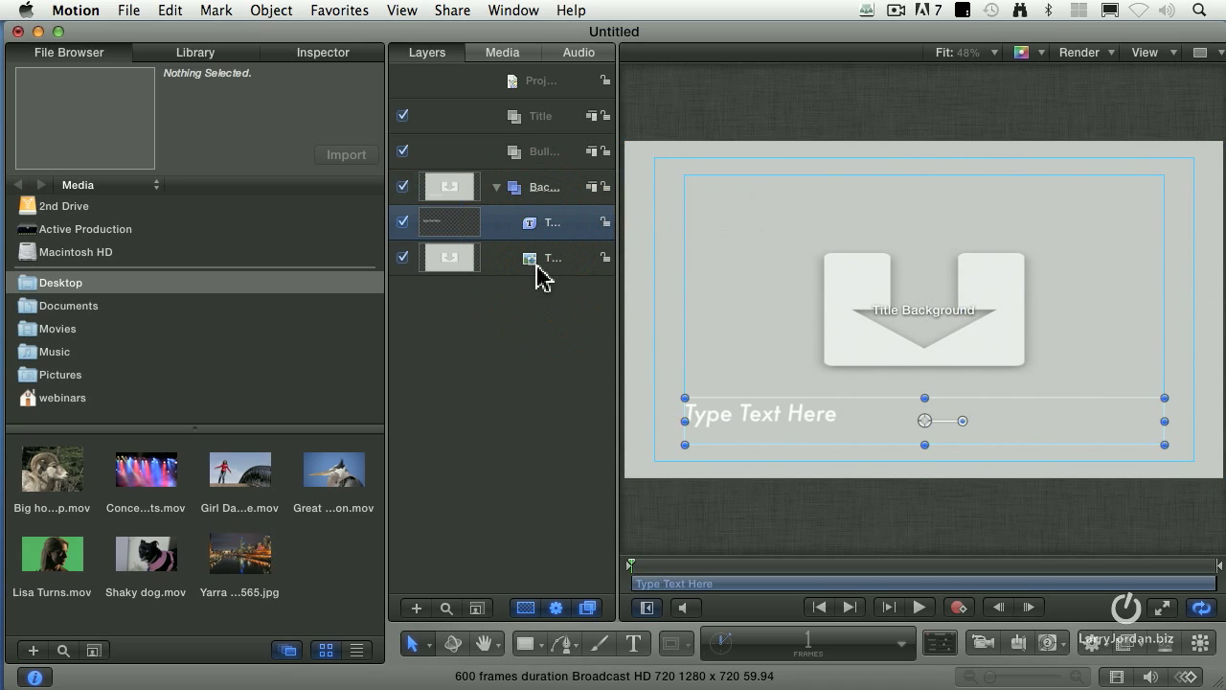
click(539, 268)
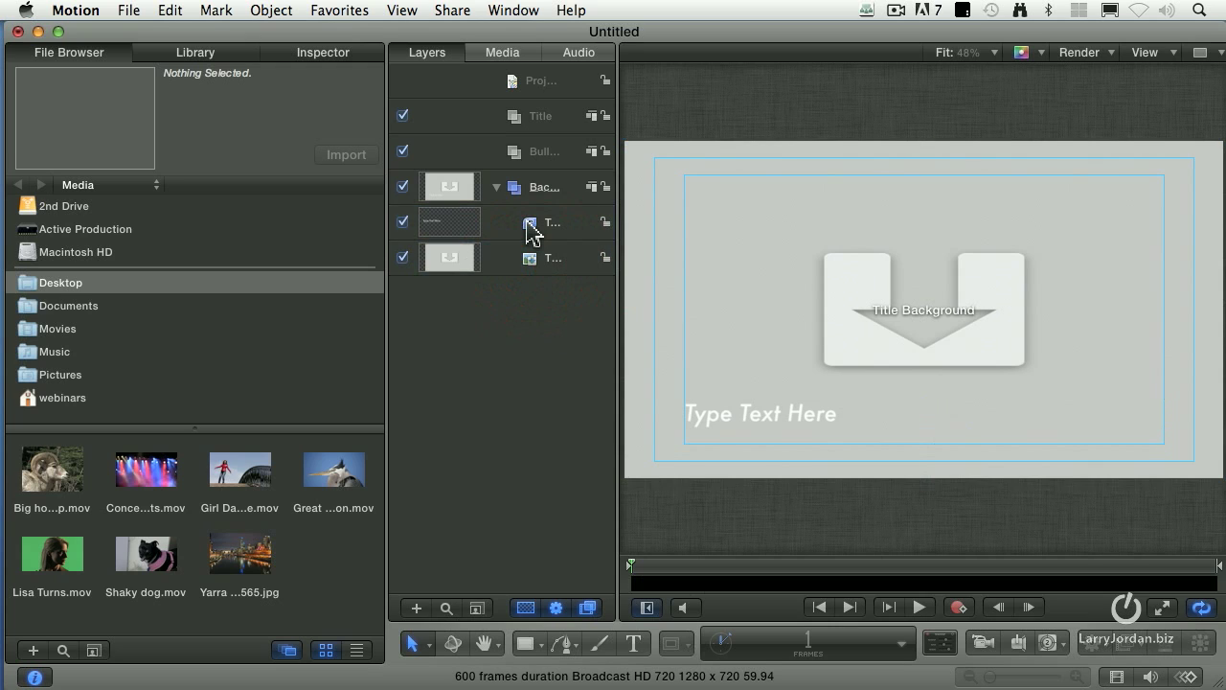
drag(528, 230, 530, 116)
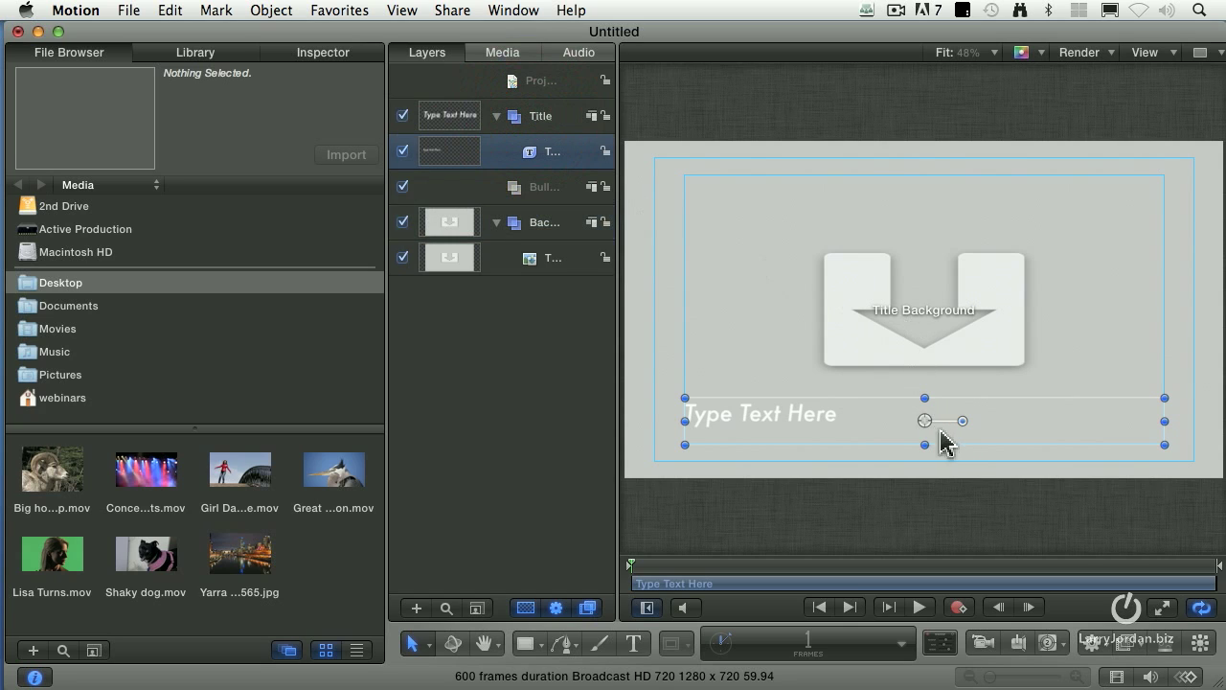
drag(925, 428, 926, 198)
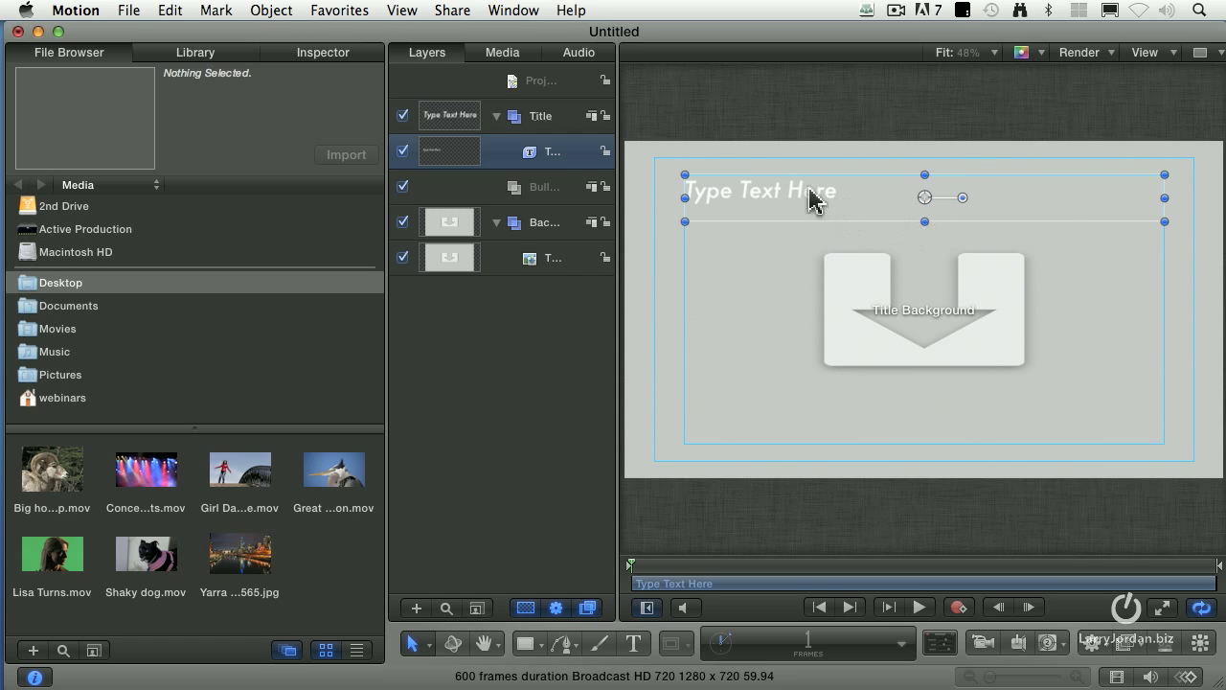
Step: Centre-align the title text and keep Futura as its font
key(F7)
drag(562, 402, 507, 345)
click(424, 473)
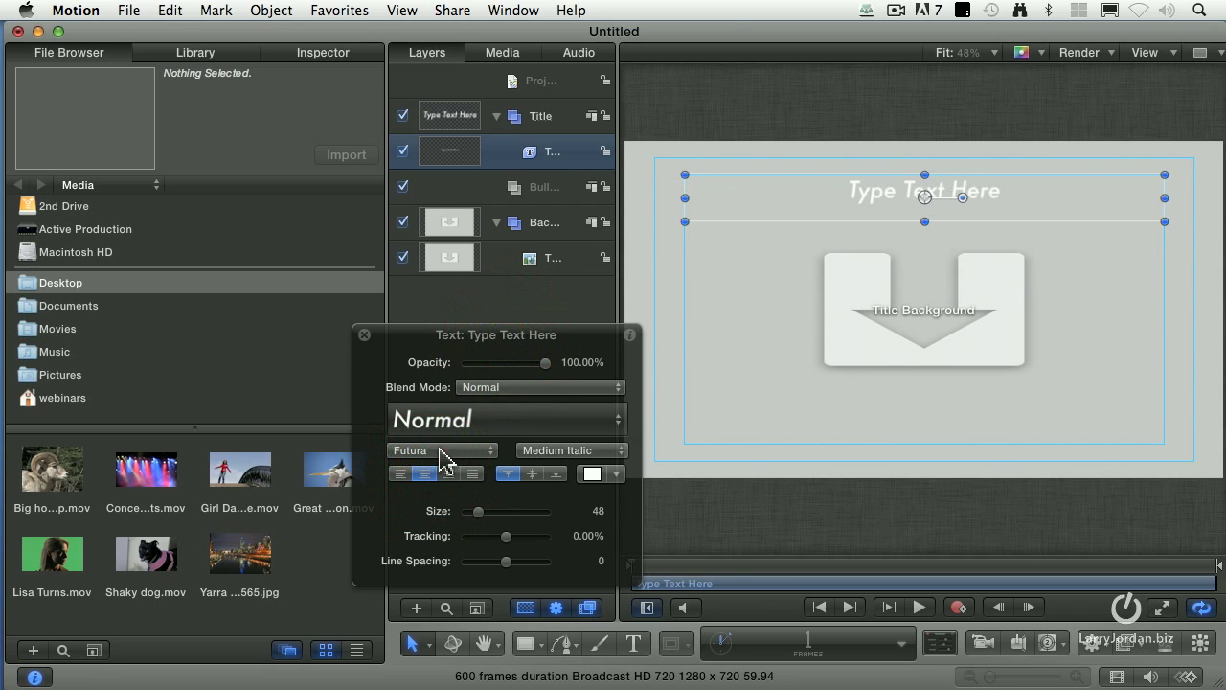
click(443, 458)
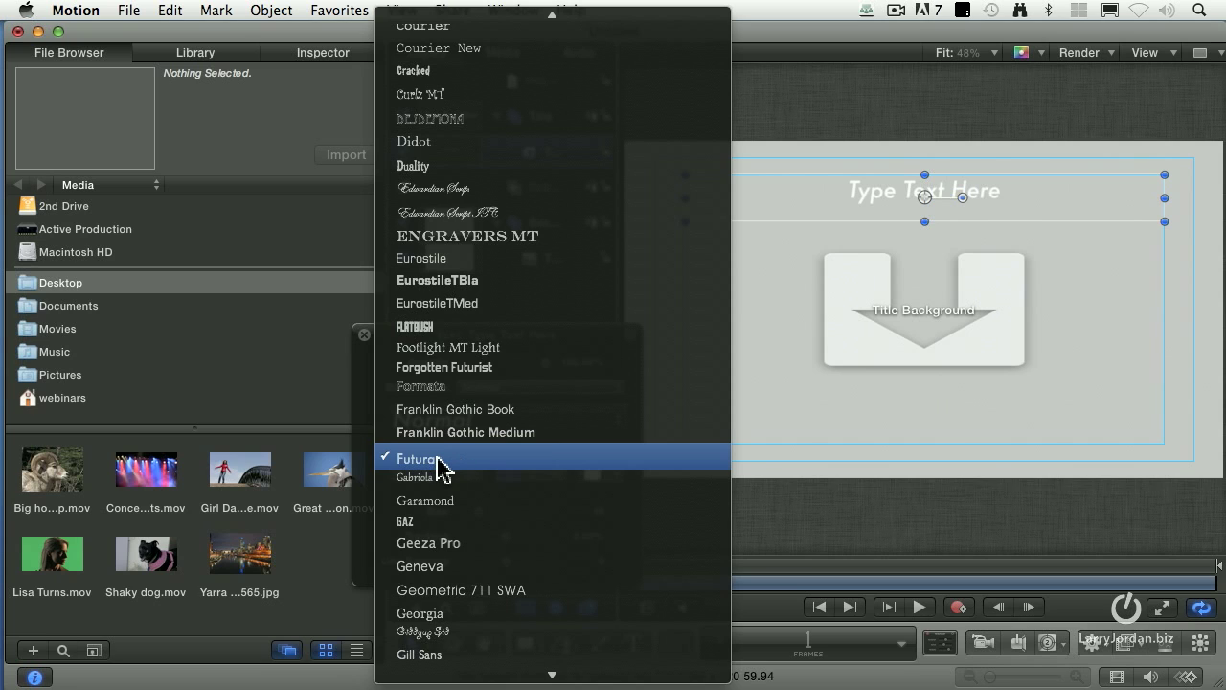
click(438, 467)
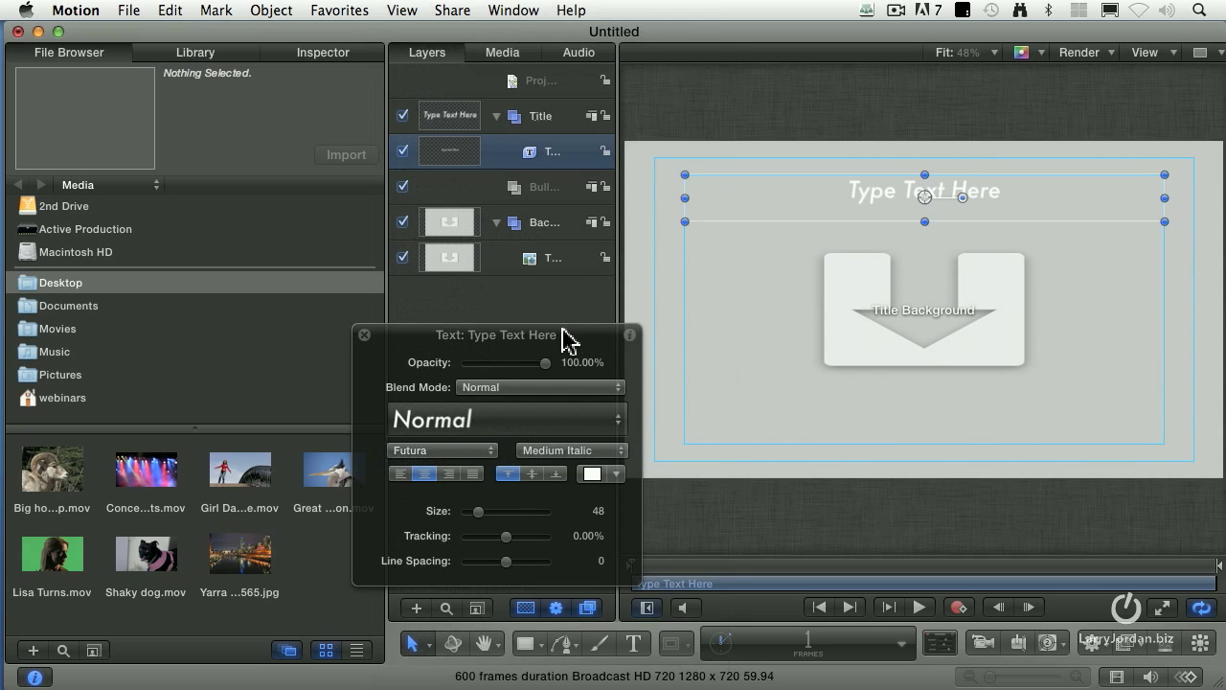
drag(563, 332, 524, 327)
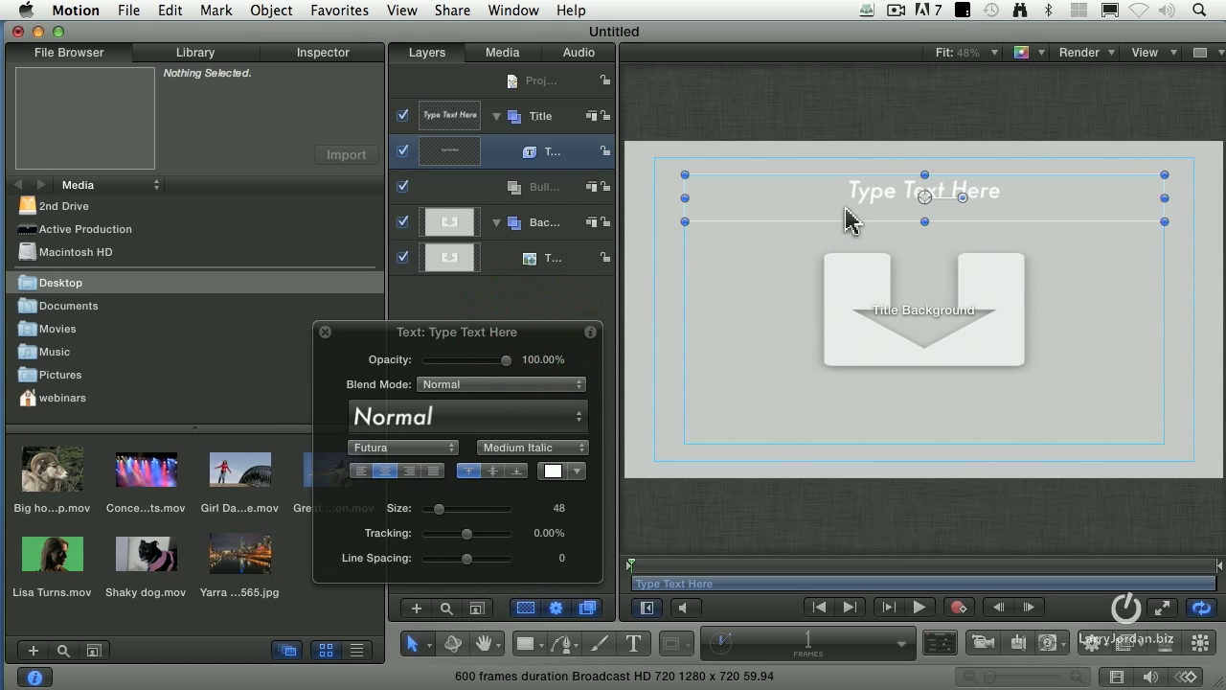
Step: Give the title a drop shadow with 90% opacity and blur 1
click(313, 55)
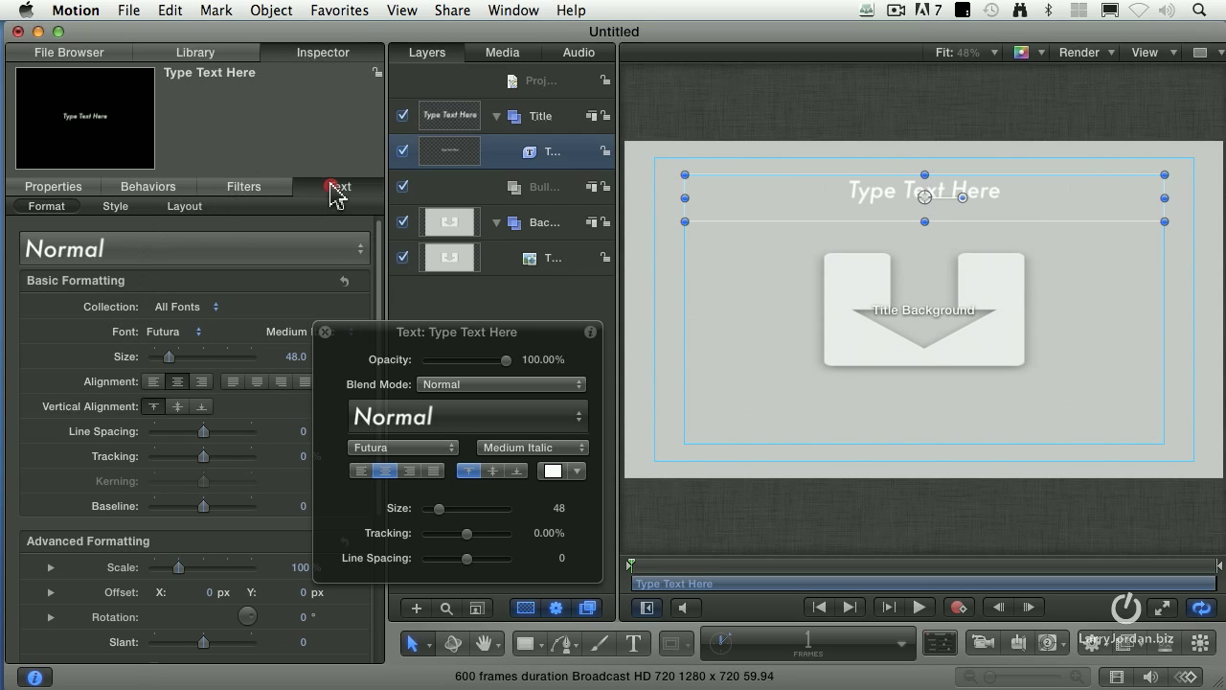
click(112, 206)
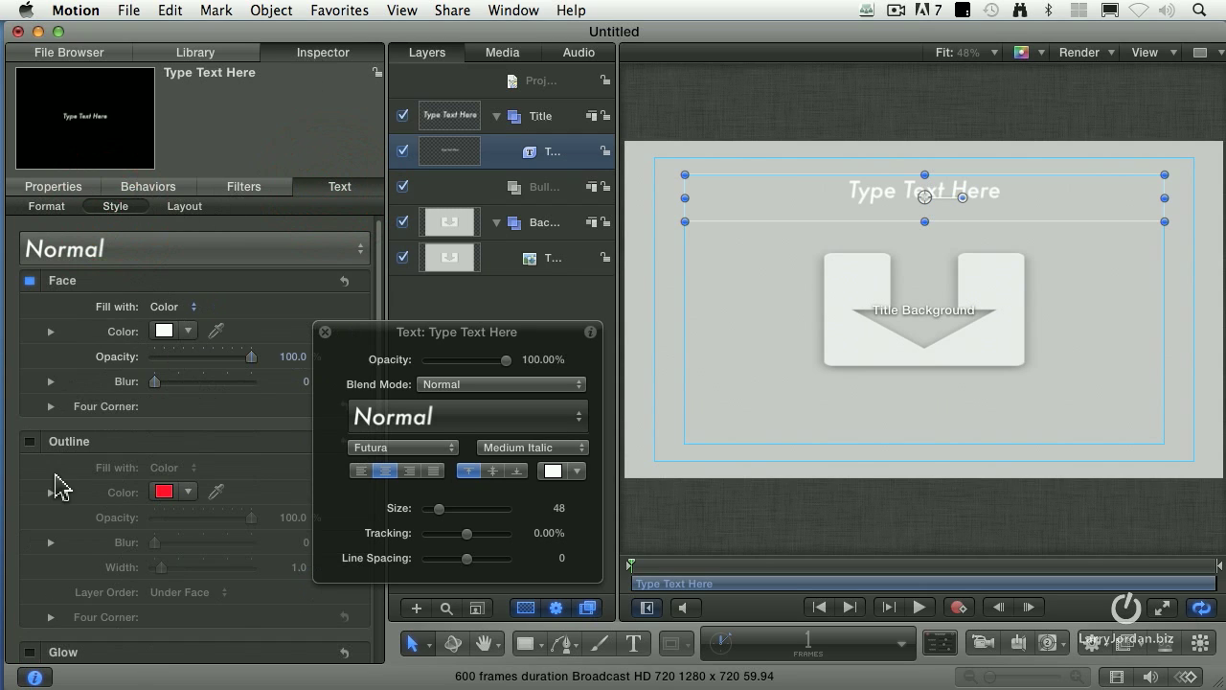
scroll(55, 484, down, 2)
scroll(55, 484, down, 6)
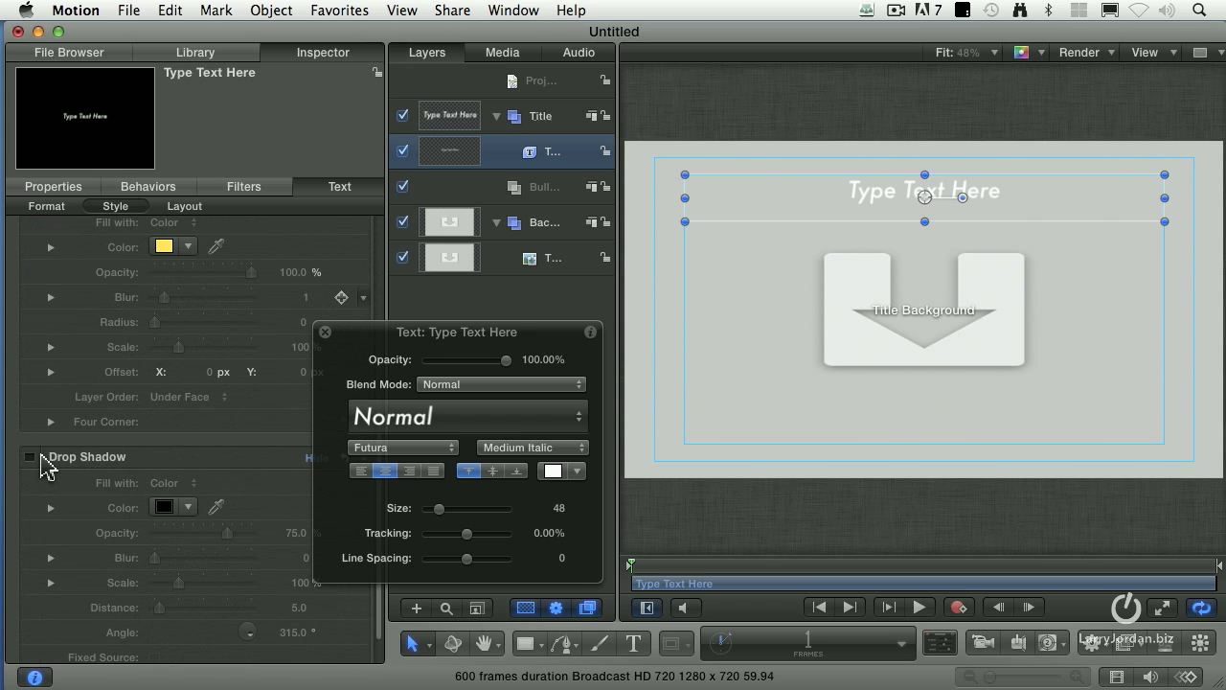
click(32, 457)
drag(368, 335, 476, 307)
click(295, 533)
text(90)
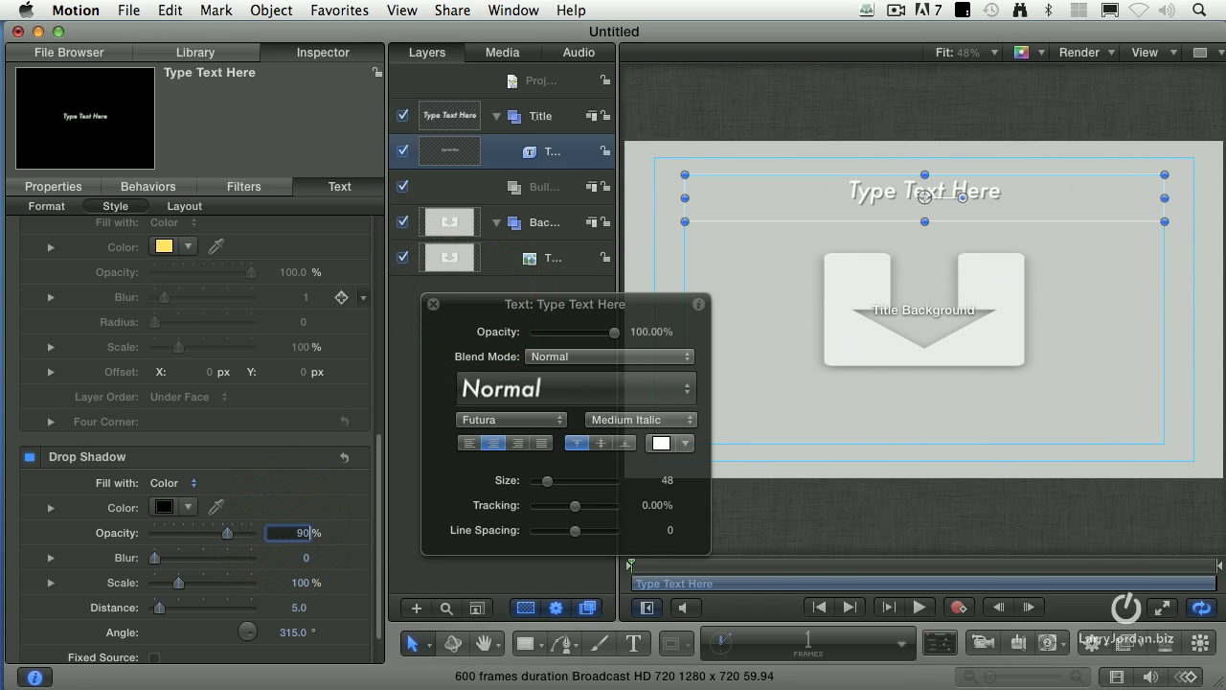
key(Return)
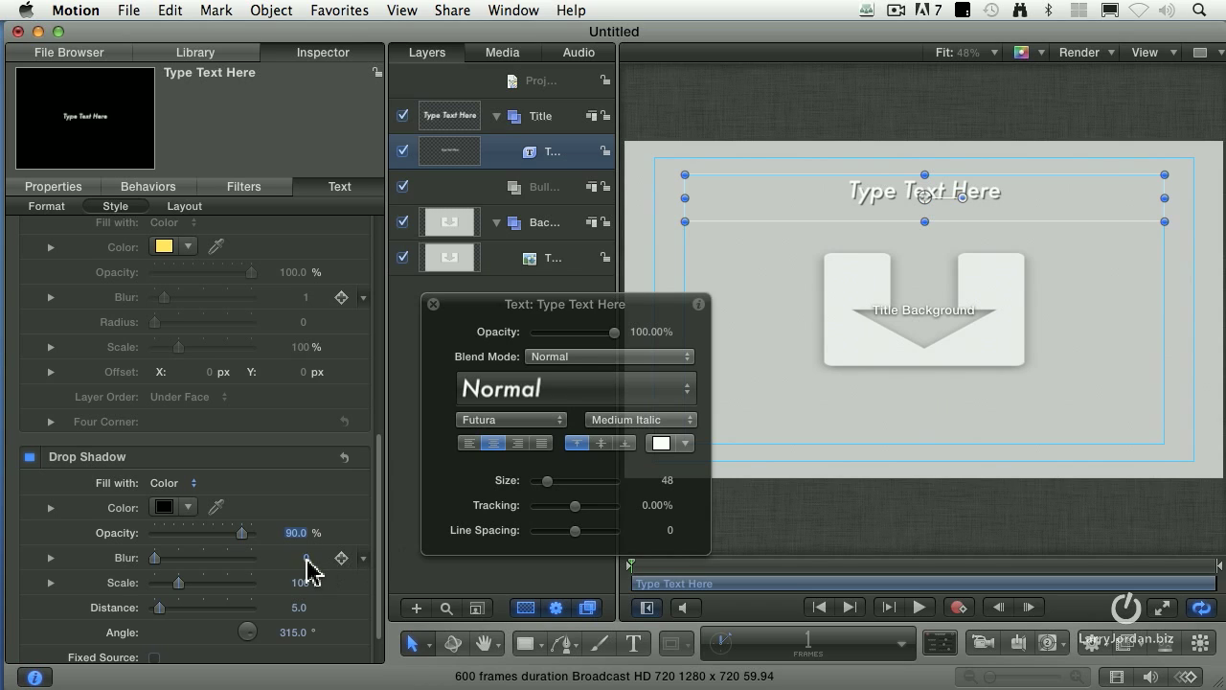
drag(302, 565, 414, 637)
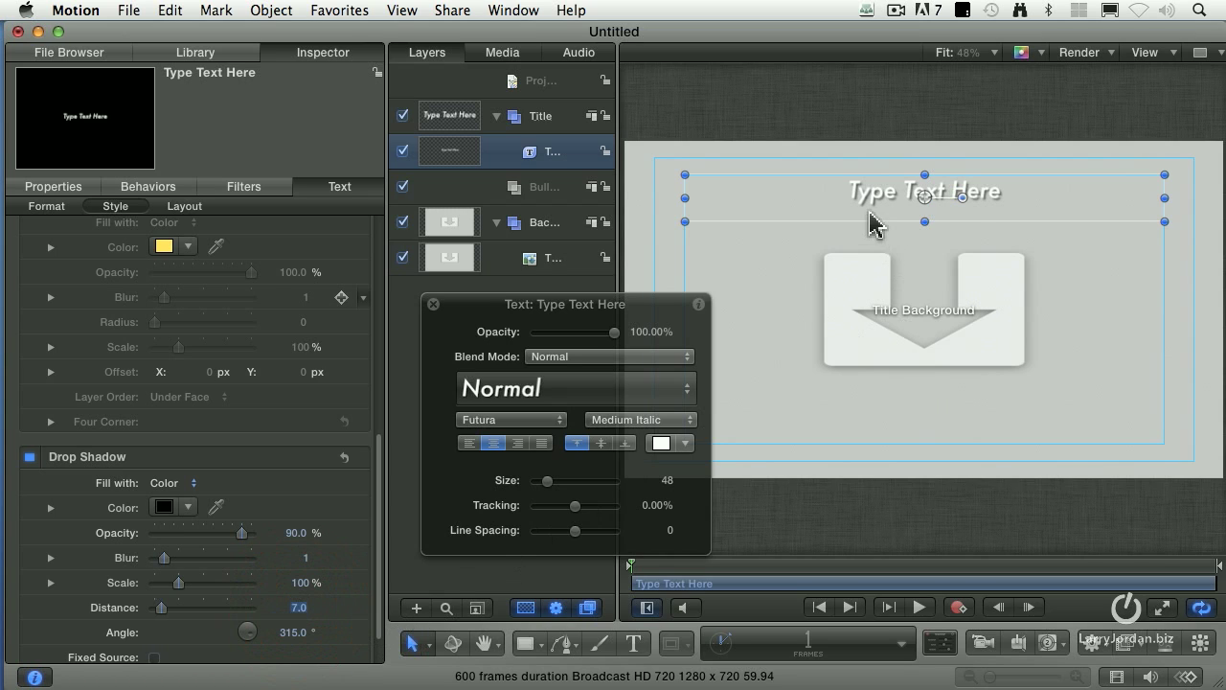
Step: Make the title text yellow
click(662, 446)
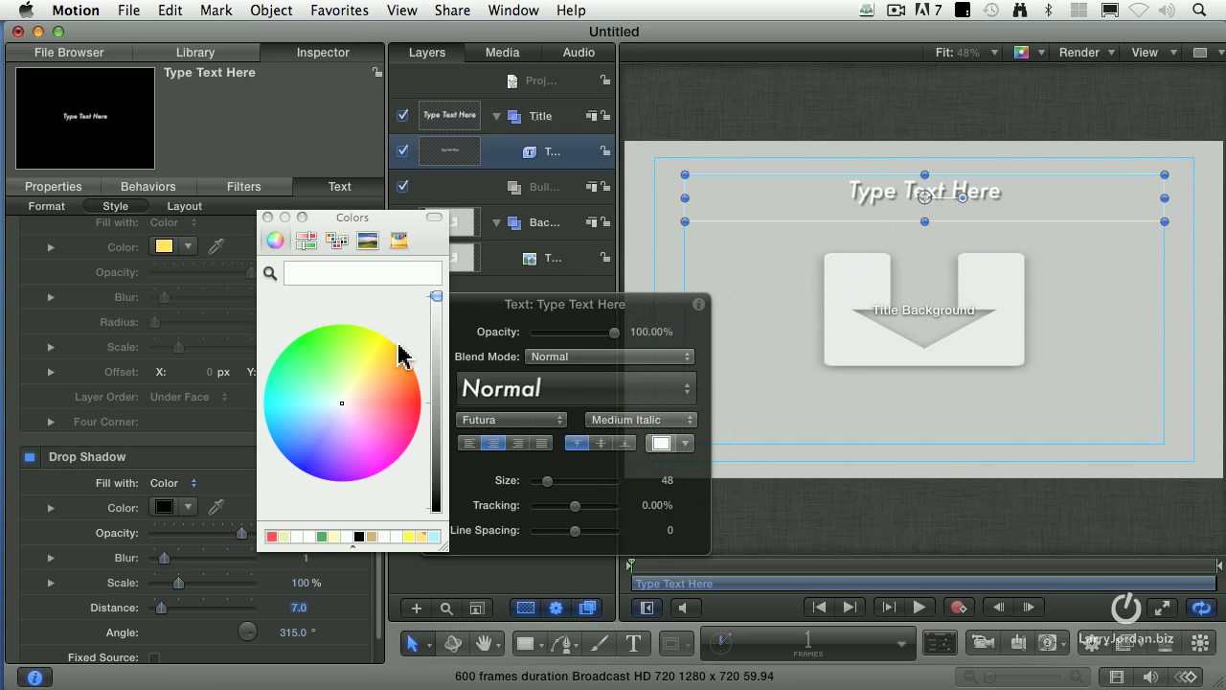
click(421, 536)
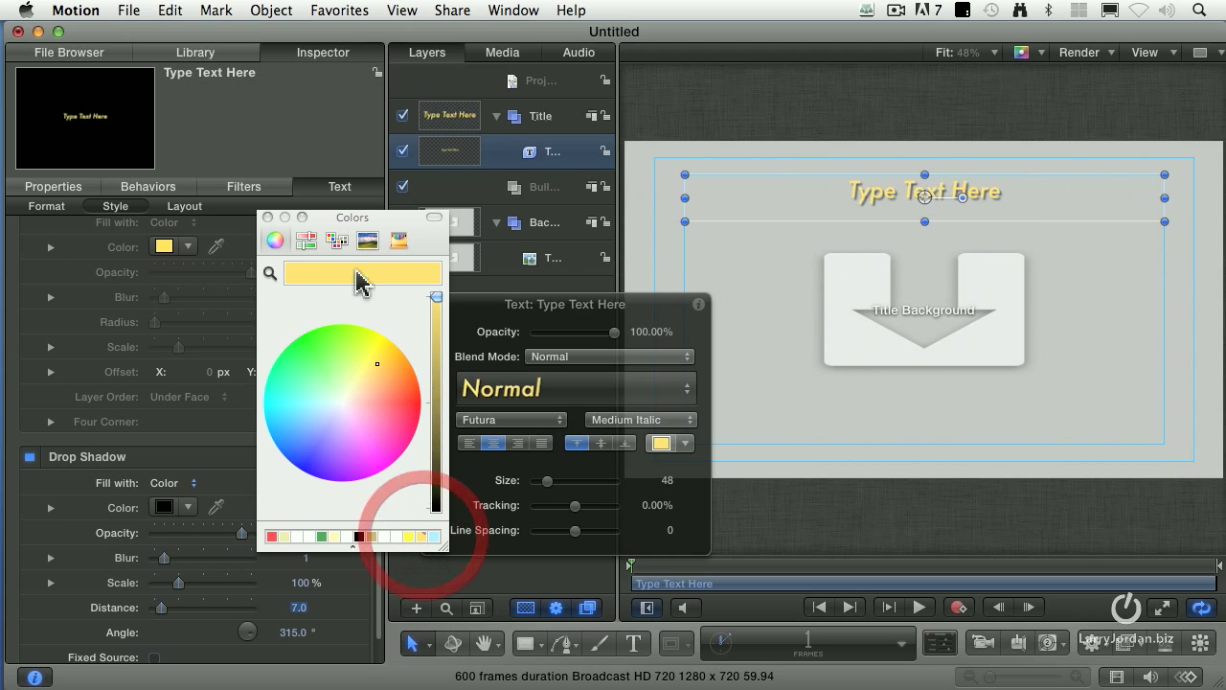
click(268, 217)
Step: Draw a new text box below the title inside the Bullets group
drag(627, 316, 450, 312)
click(533, 192)
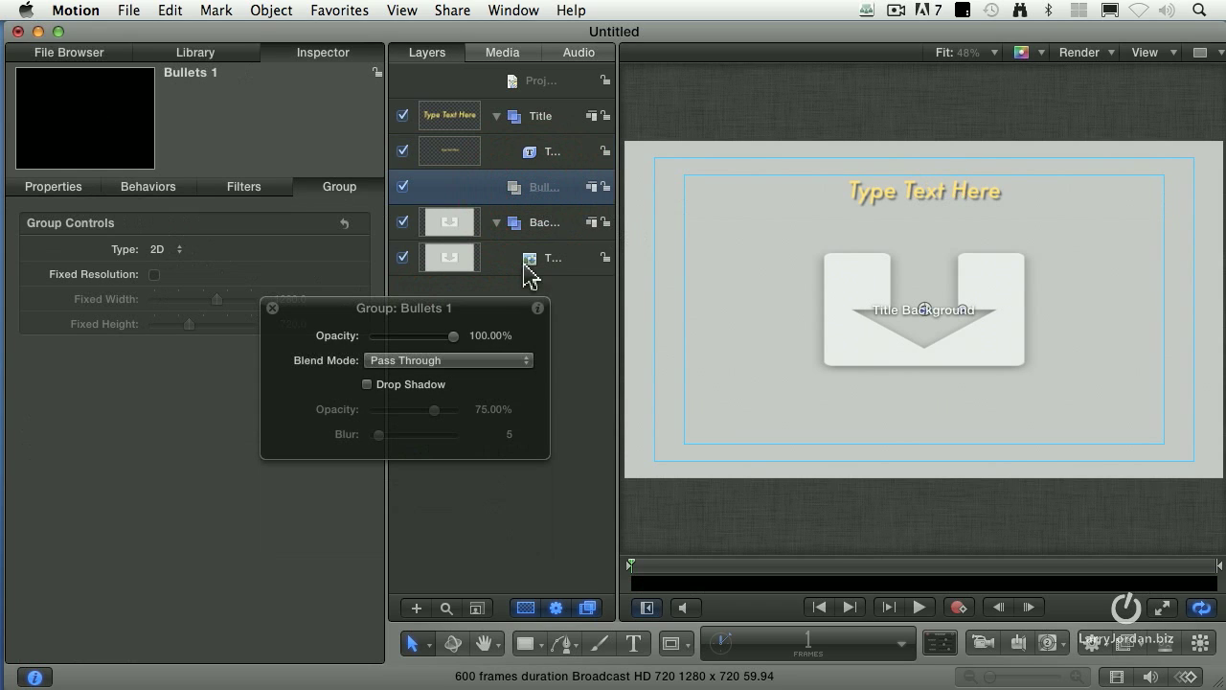
click(633, 643)
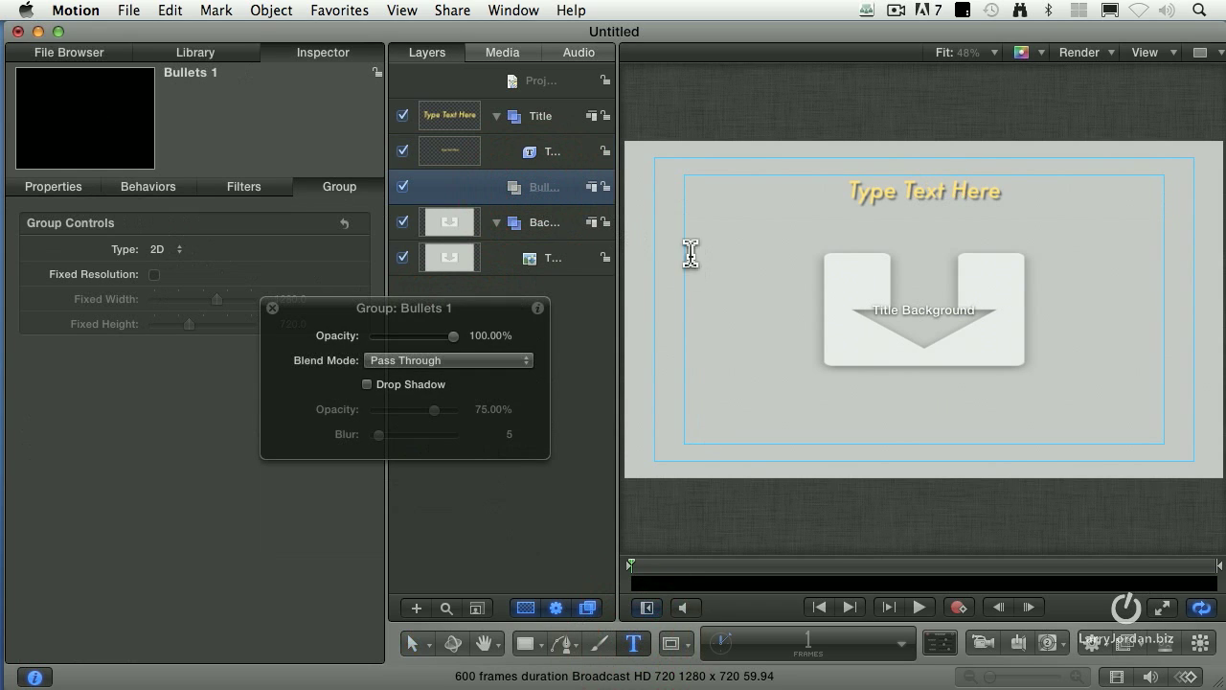
drag(684, 250, 1165, 445)
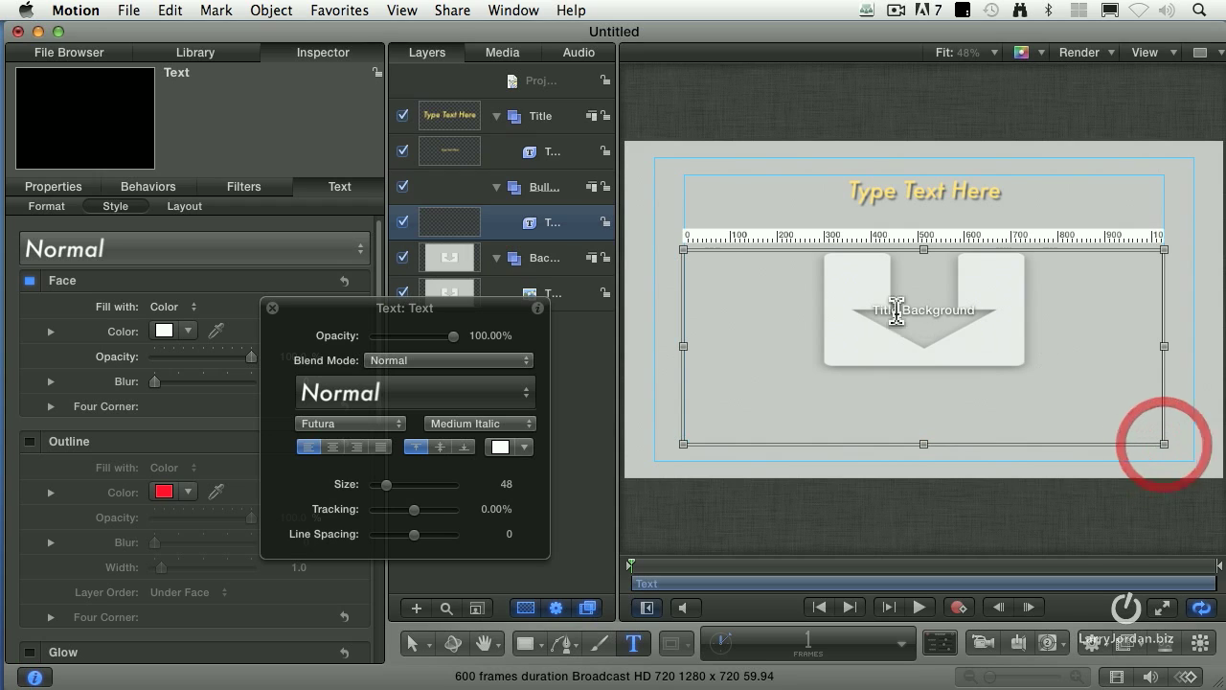
Step: Set two ruler tab stops and type two tab-indented '• Bullet' lines
click(714, 238)
click(731, 239)
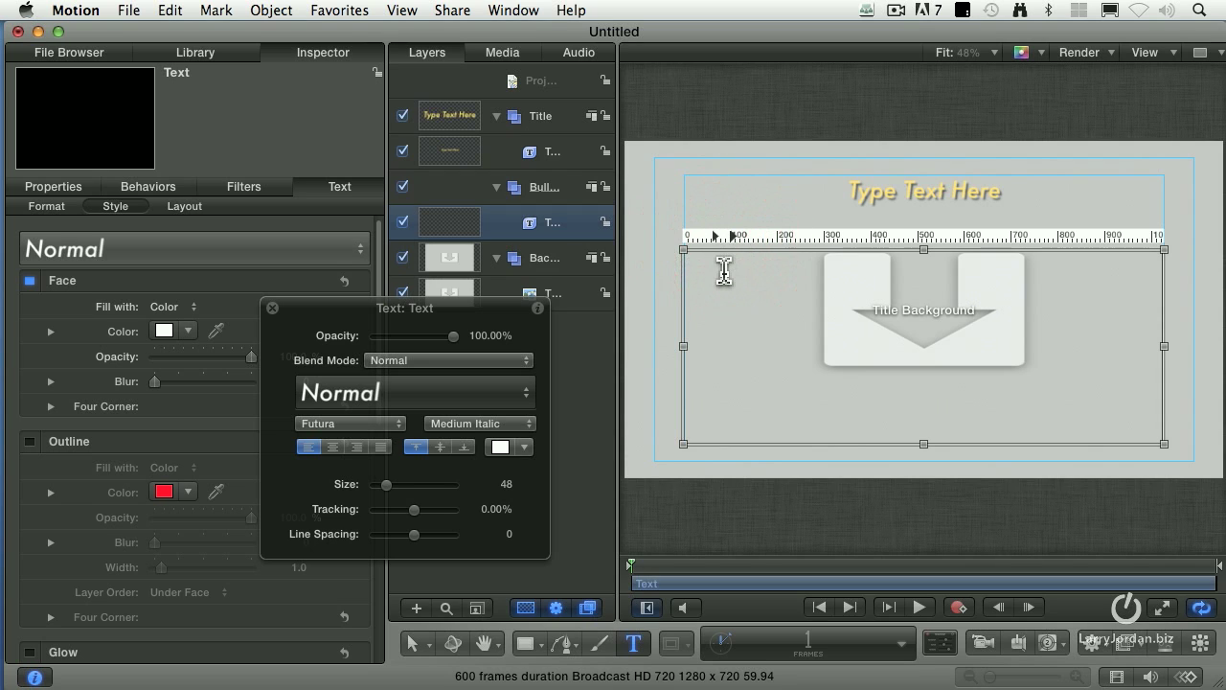
click(725, 273)
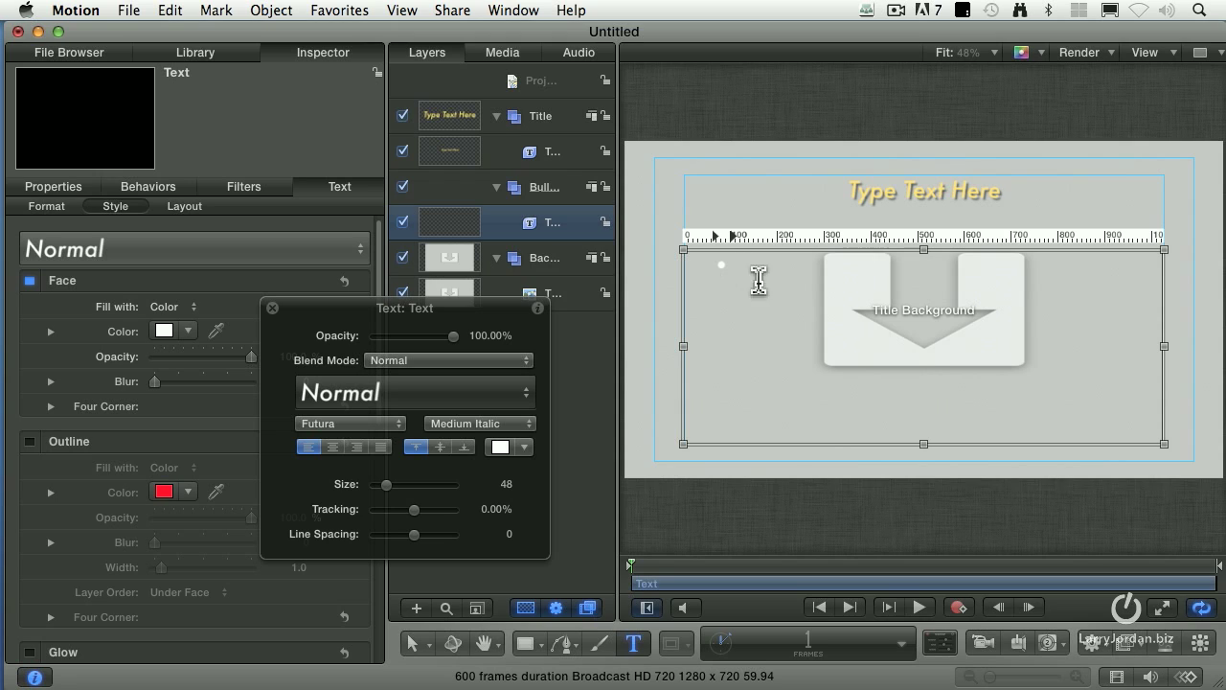
text(•	Bullet)
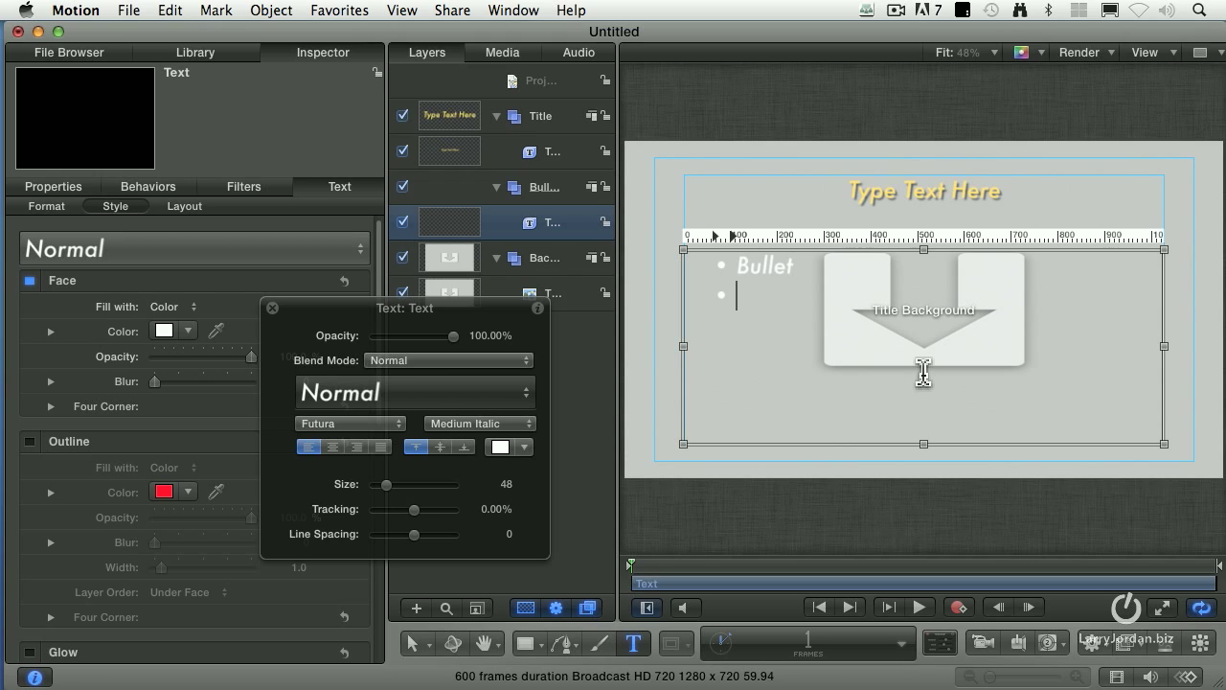
text( •	Bullet)
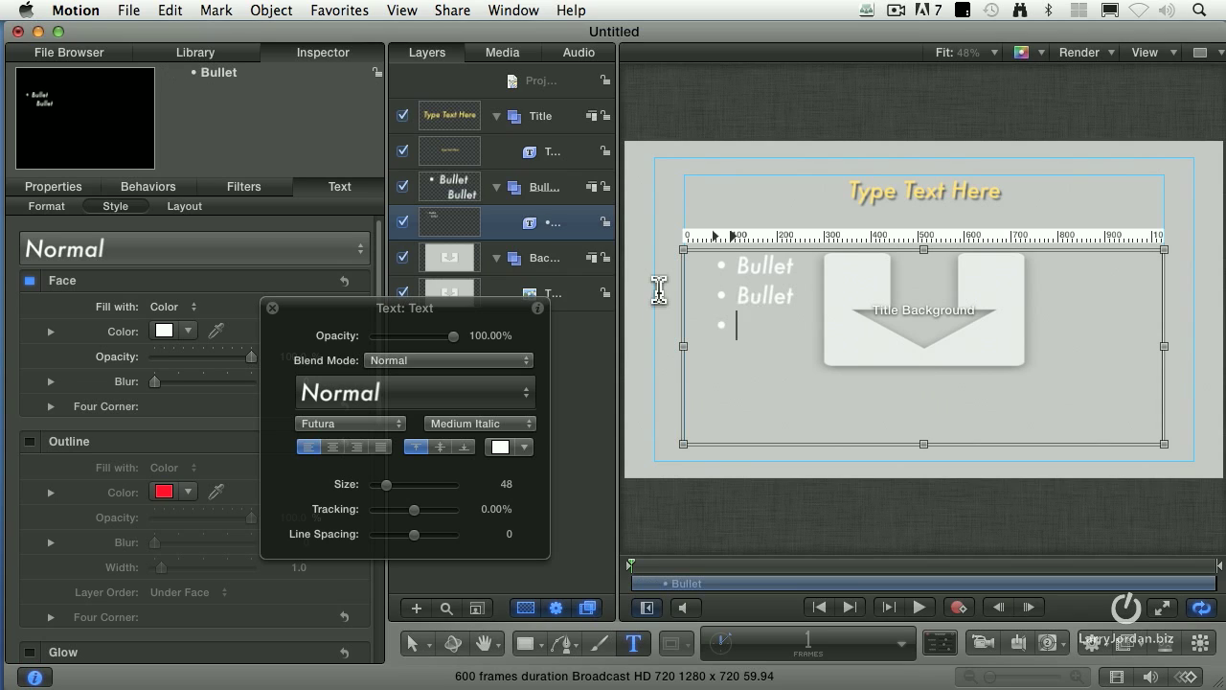
click(725, 323)
Step: Finish the third 'Bullet' line and turn on a drop shadow for all three lines
text(Bullet)
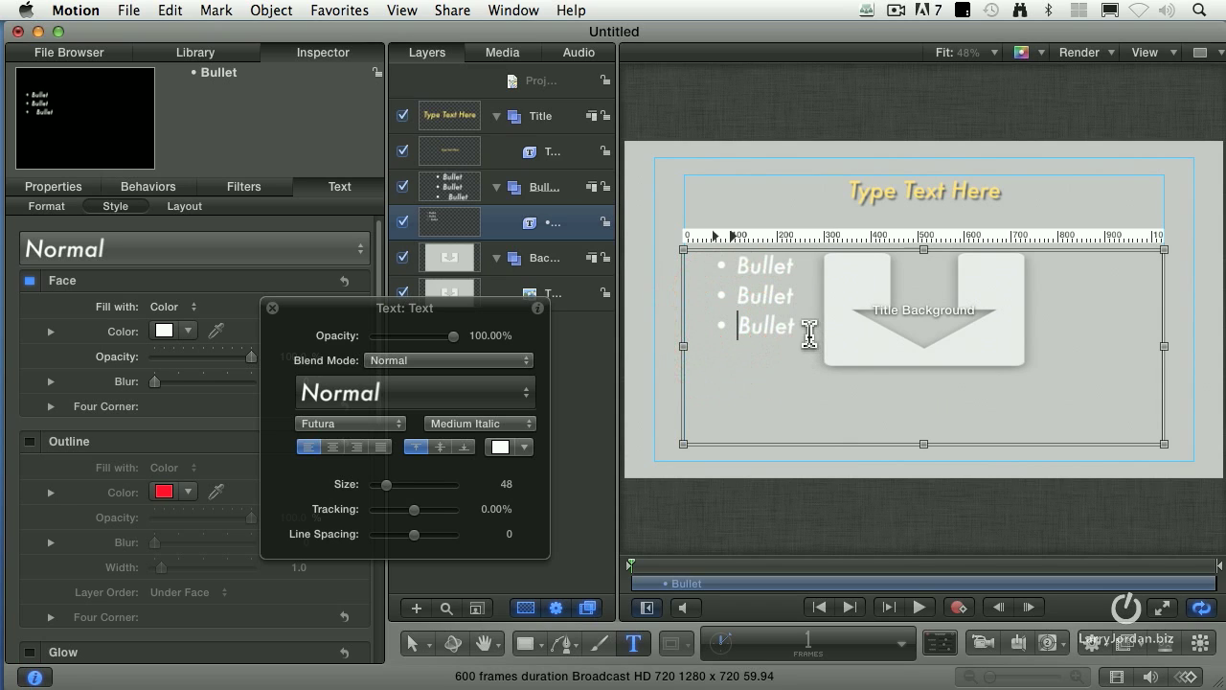
drag(809, 334, 703, 271)
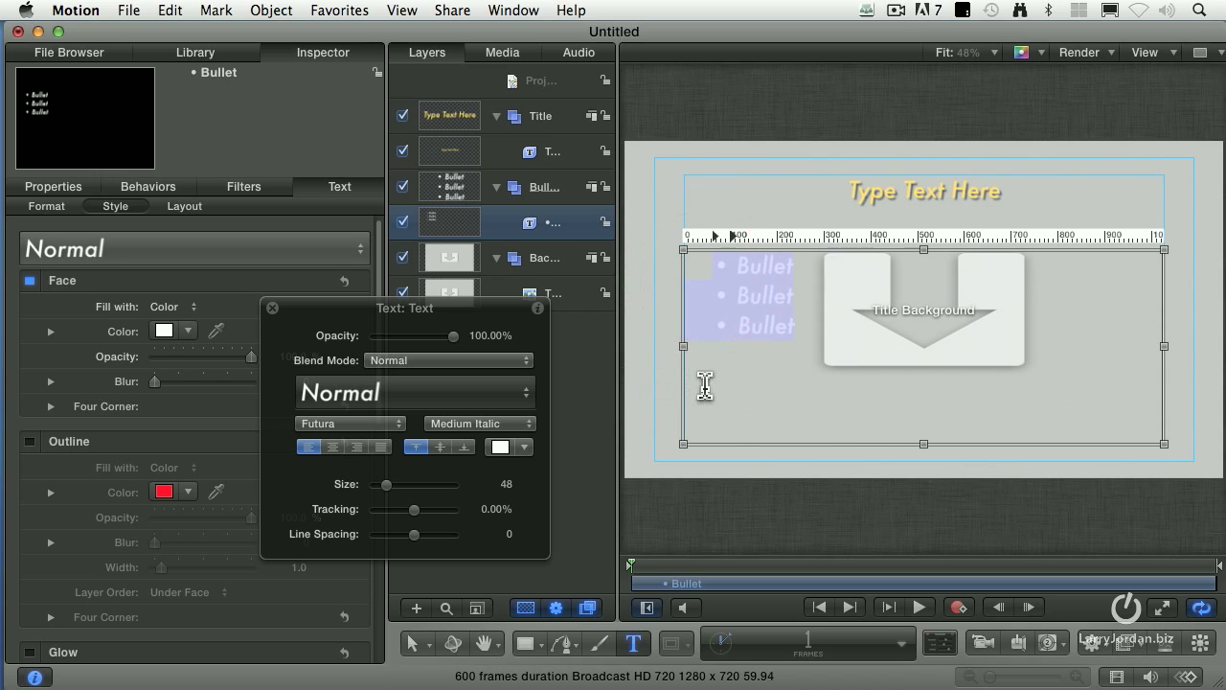
drag(335, 308, 469, 308)
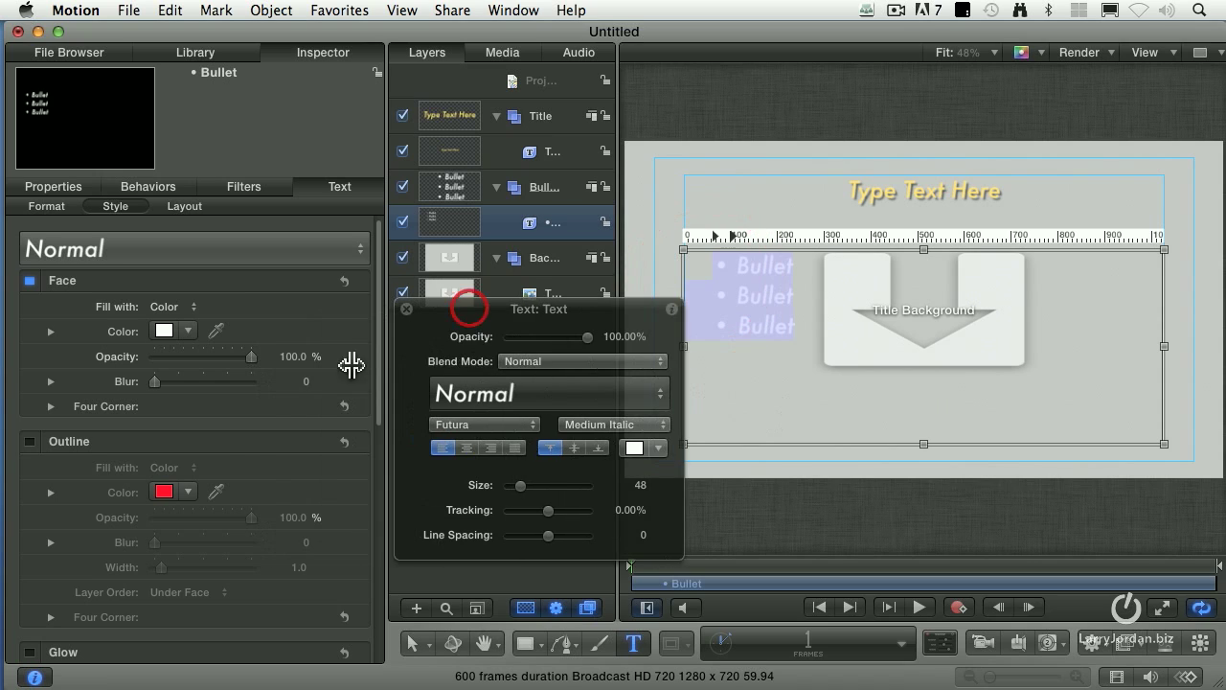
scroll(68, 476, down, 5)
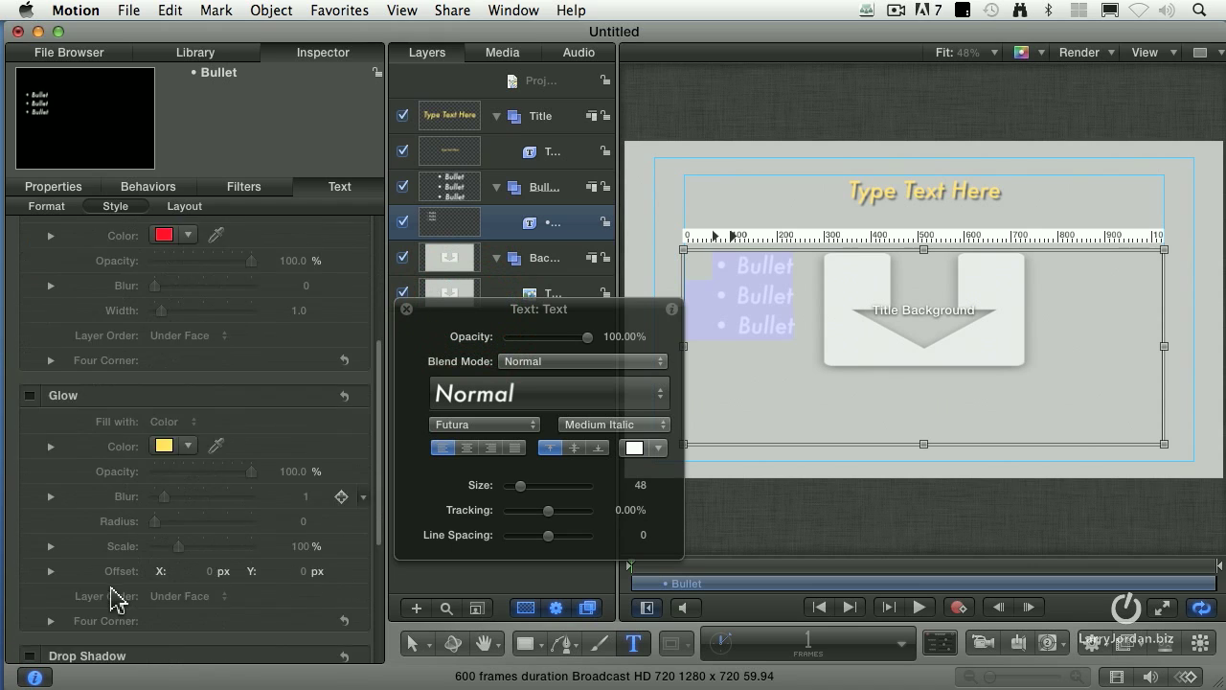
scroll(112, 598, down, 3)
click(27, 572)
Step: Toggle the Bullets and Title layers off and on to compare the shadow
click(807, 360)
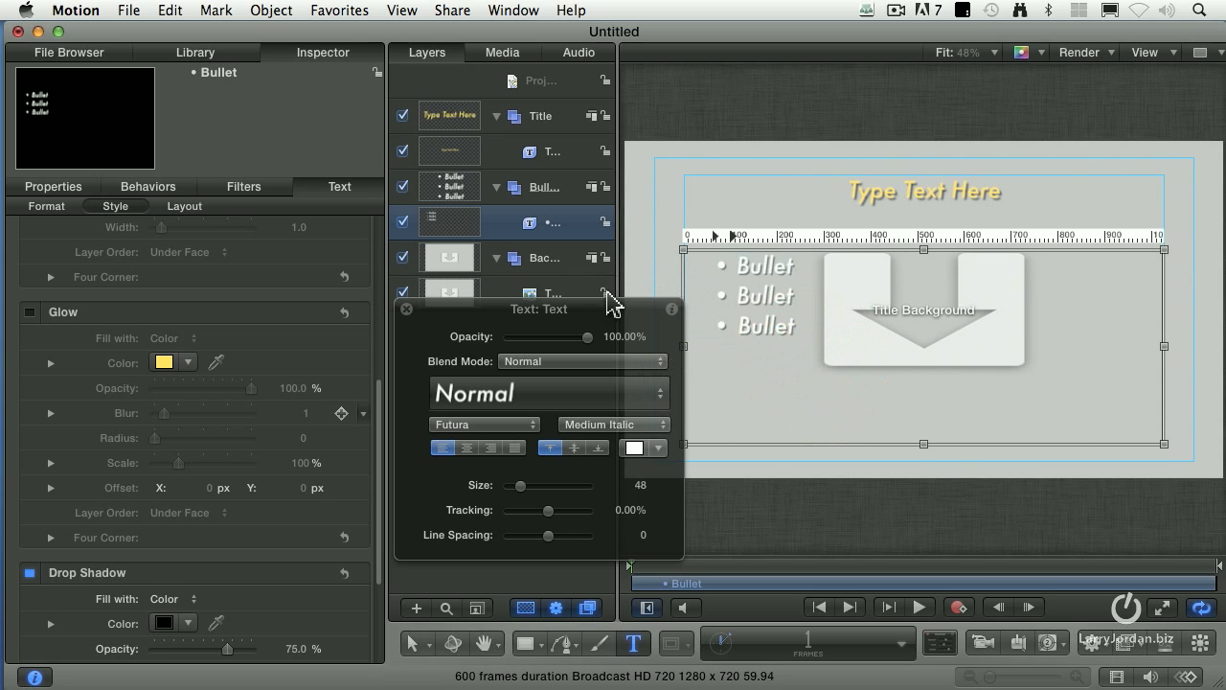
drag(604, 311, 470, 355)
click(522, 188)
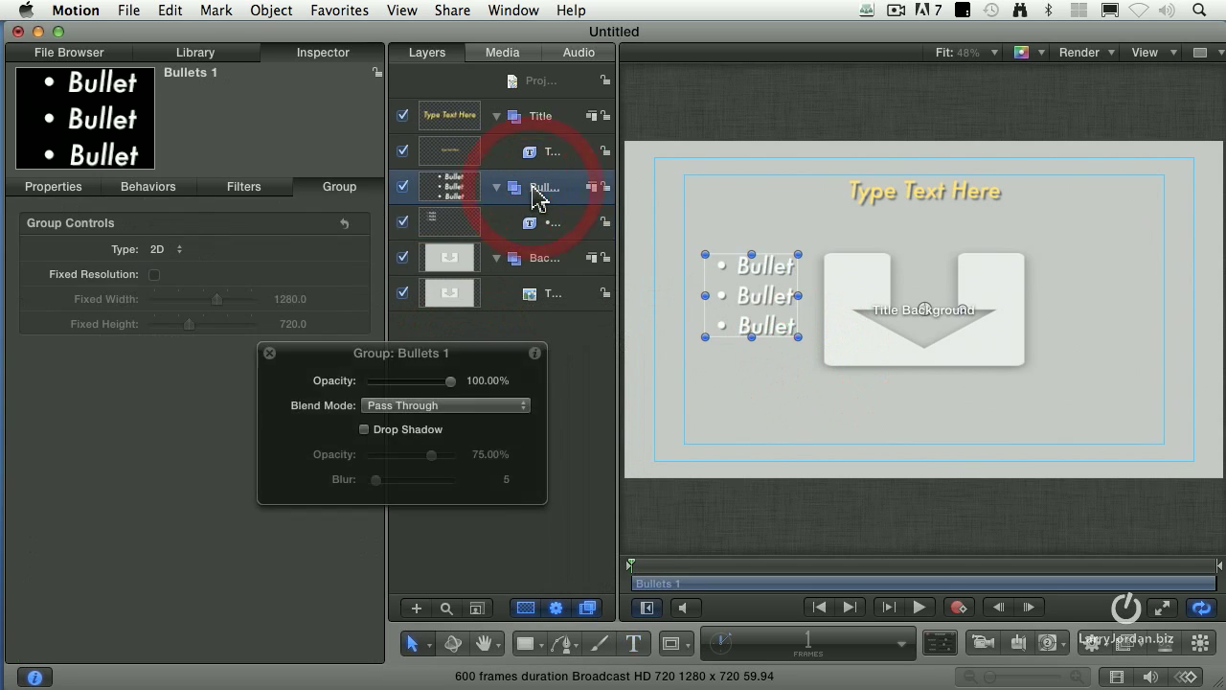
click(403, 187)
click(403, 187)
click(404, 186)
click(403, 187)
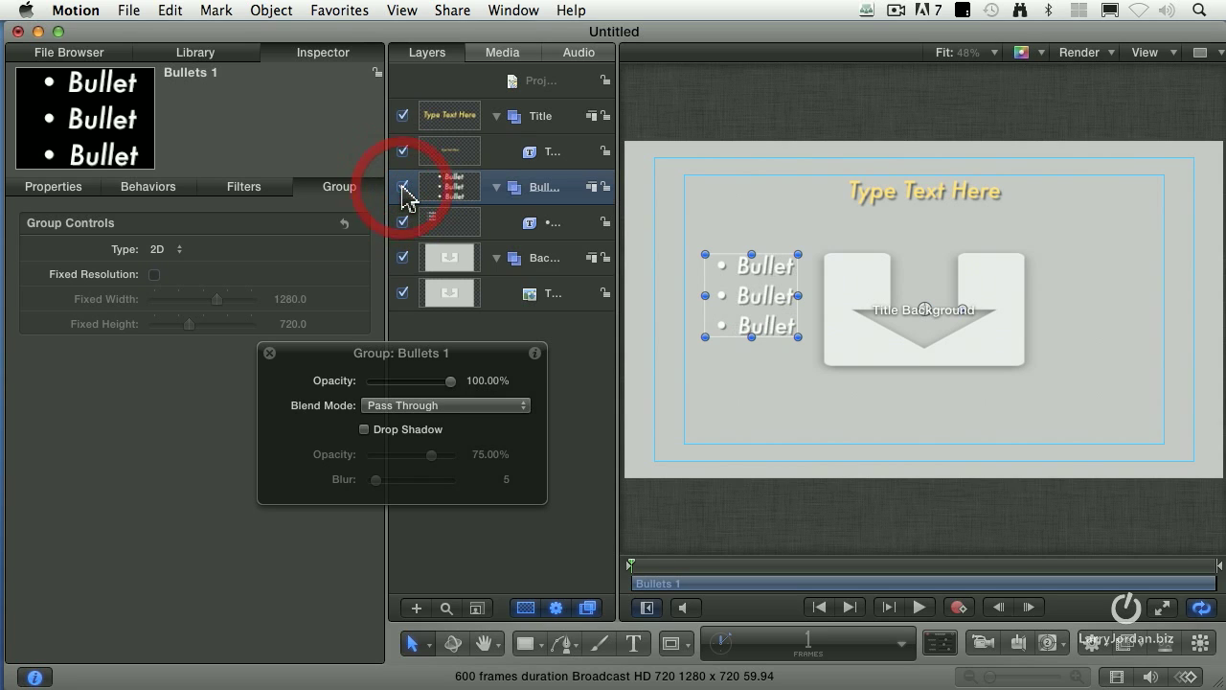
click(404, 116)
click(405, 116)
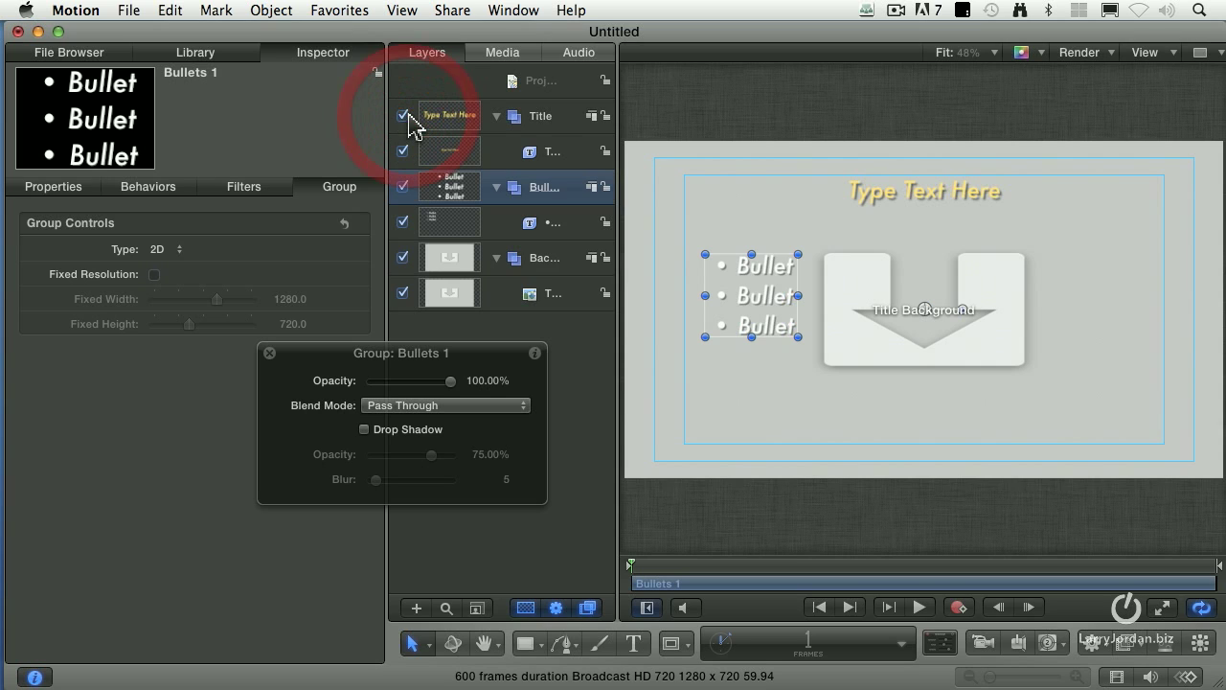
click(553, 119)
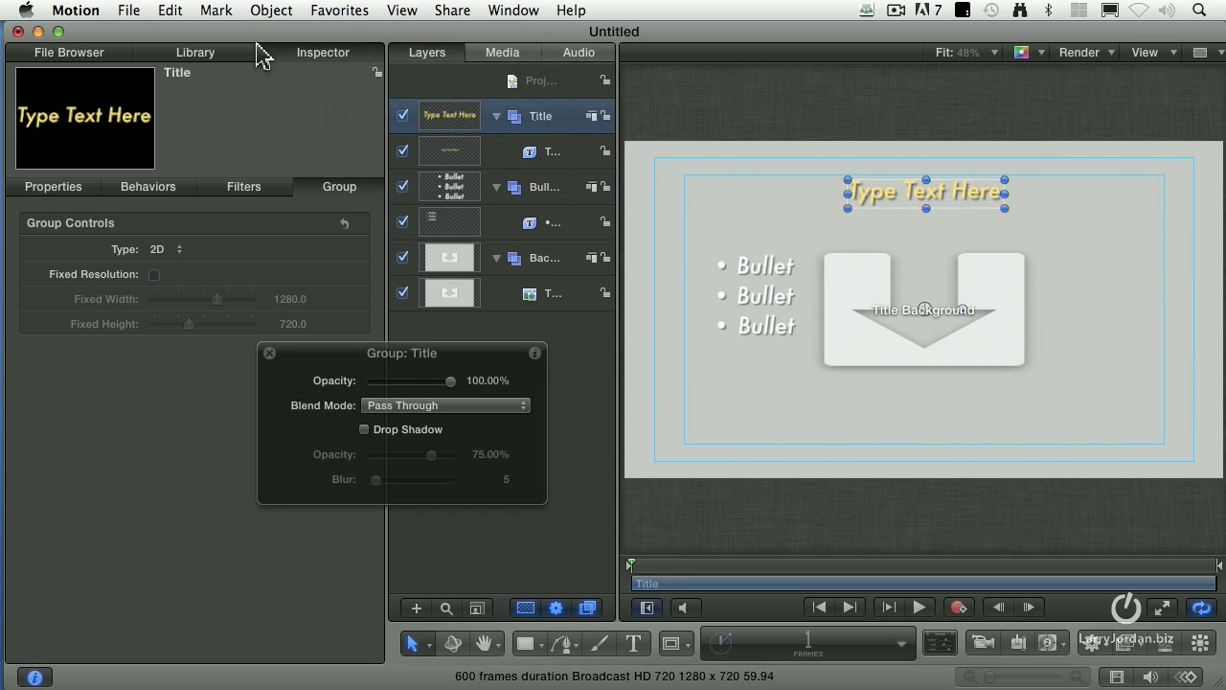
Step: Add the library's Blue Rectangle shape to the Title group beneath the title text
click(197, 55)
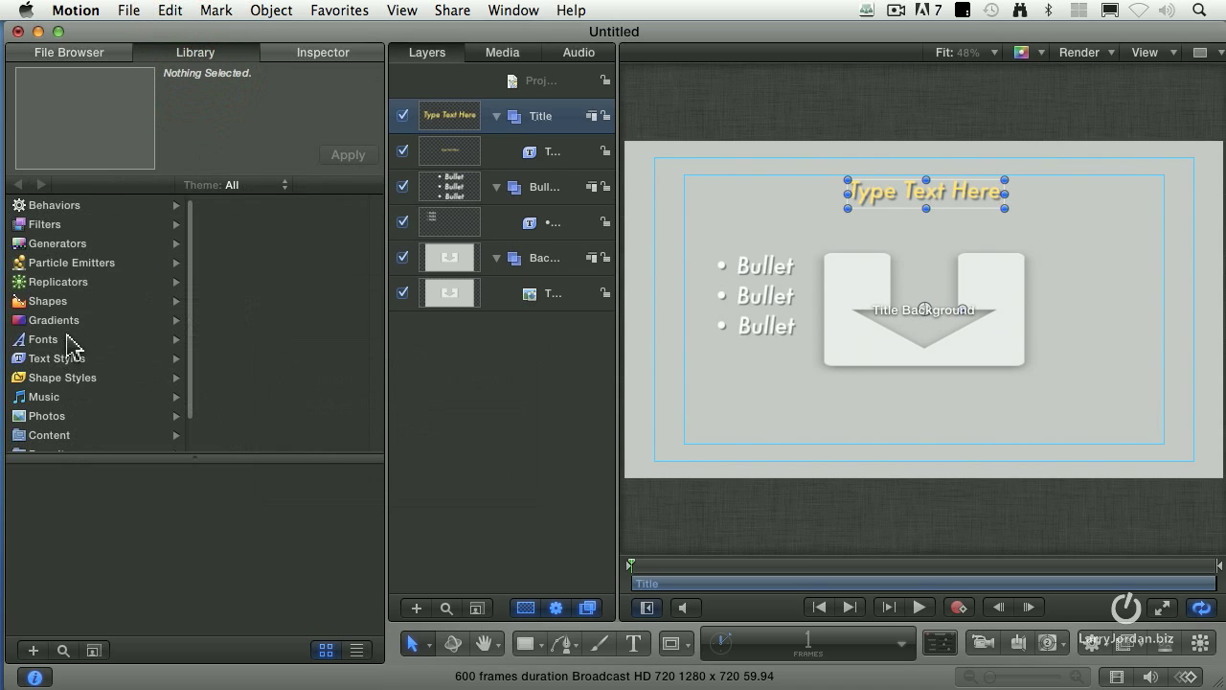
click(52, 301)
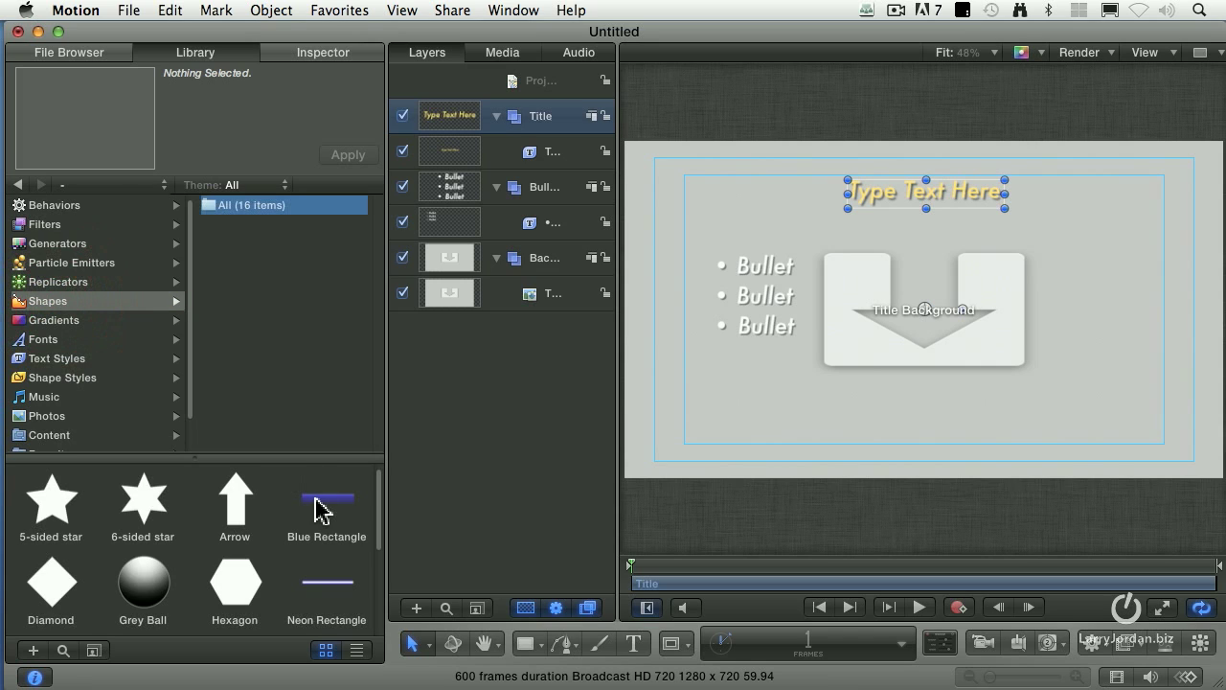
drag(321, 505, 534, 123)
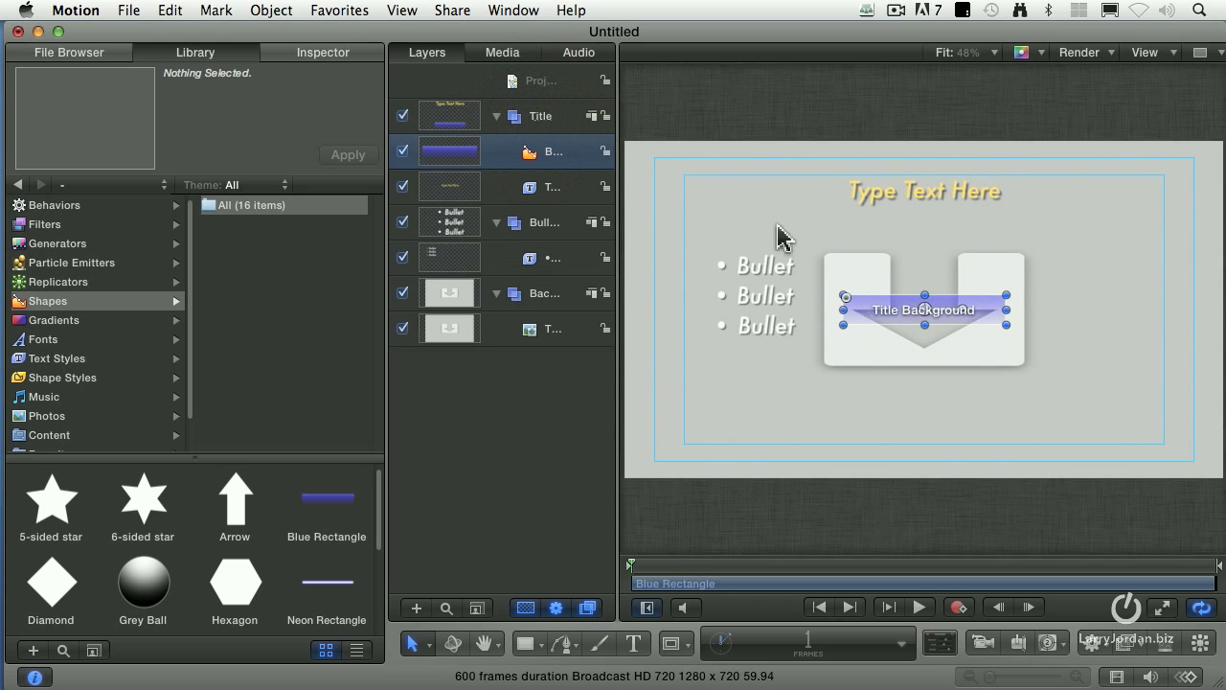
drag(560, 196, 555, 144)
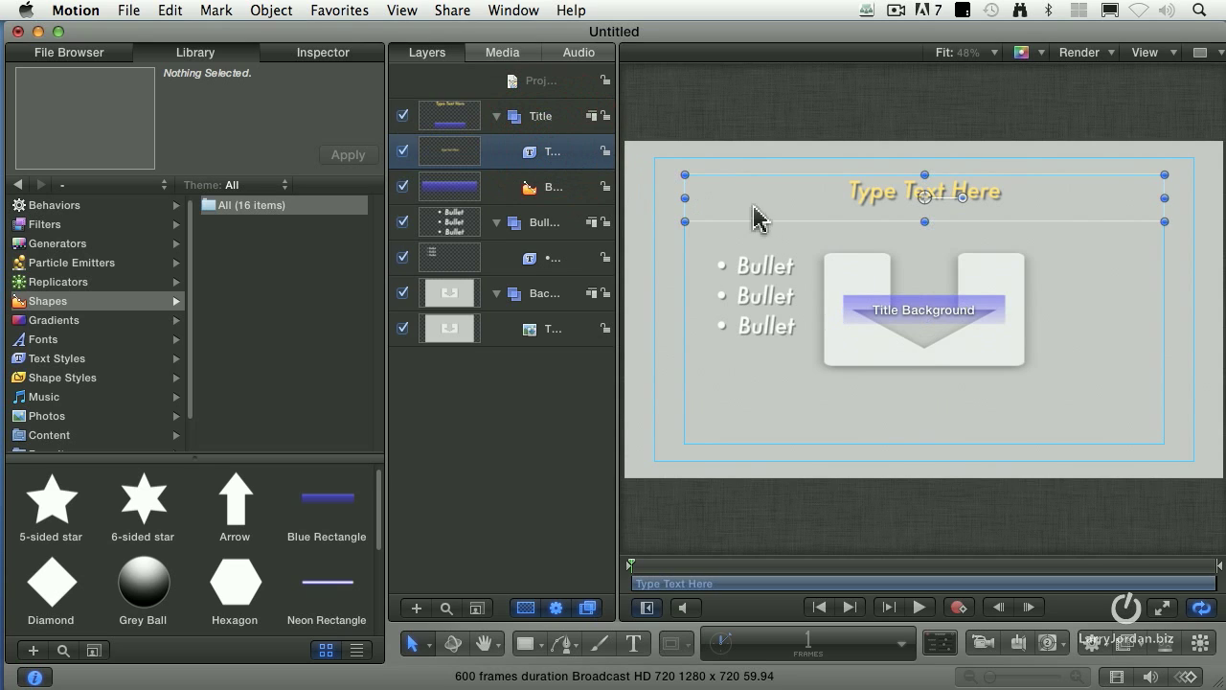
Step: Stretch the blue bar across the full frame width and move it up behind the title
click(890, 311)
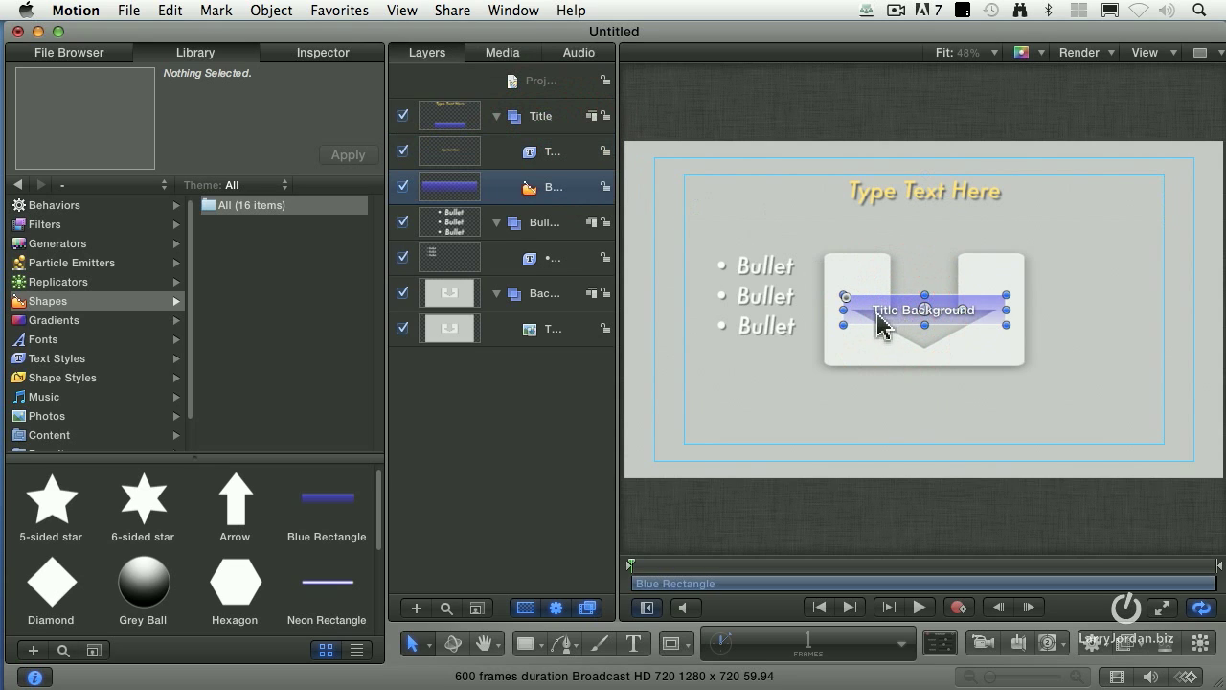
drag(843, 309, 687, 313)
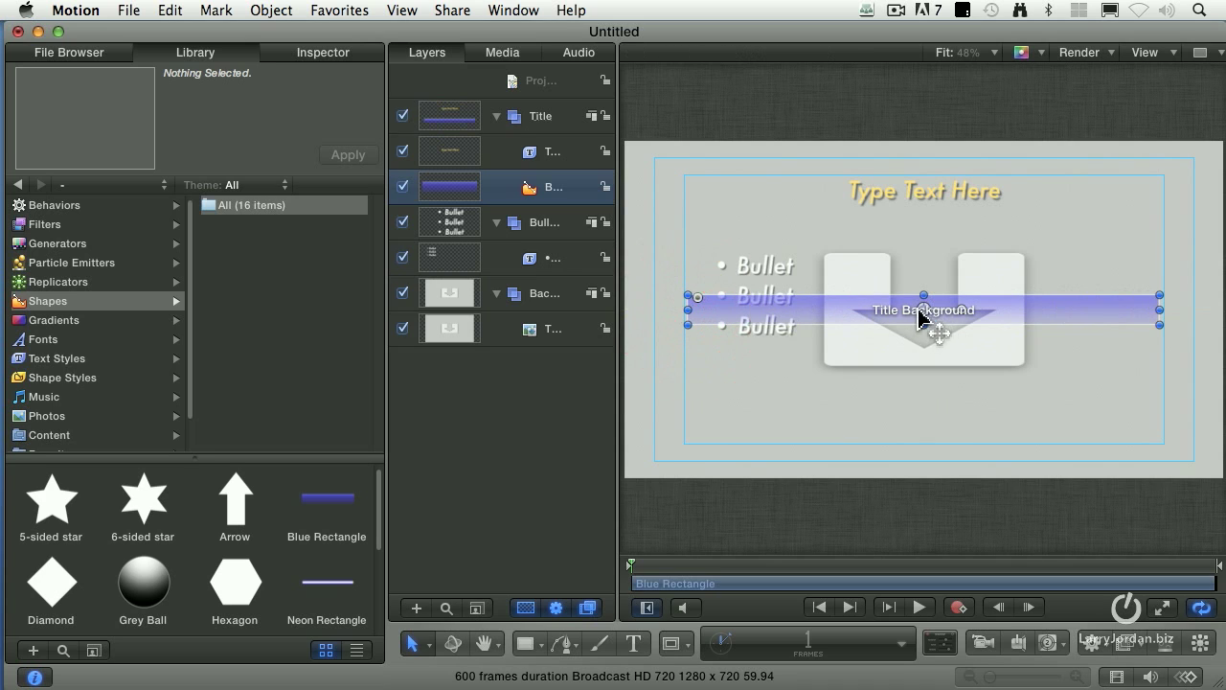
drag(966, 316, 772, 281)
drag(923, 312, 925, 205)
drag(692, 208, 687, 208)
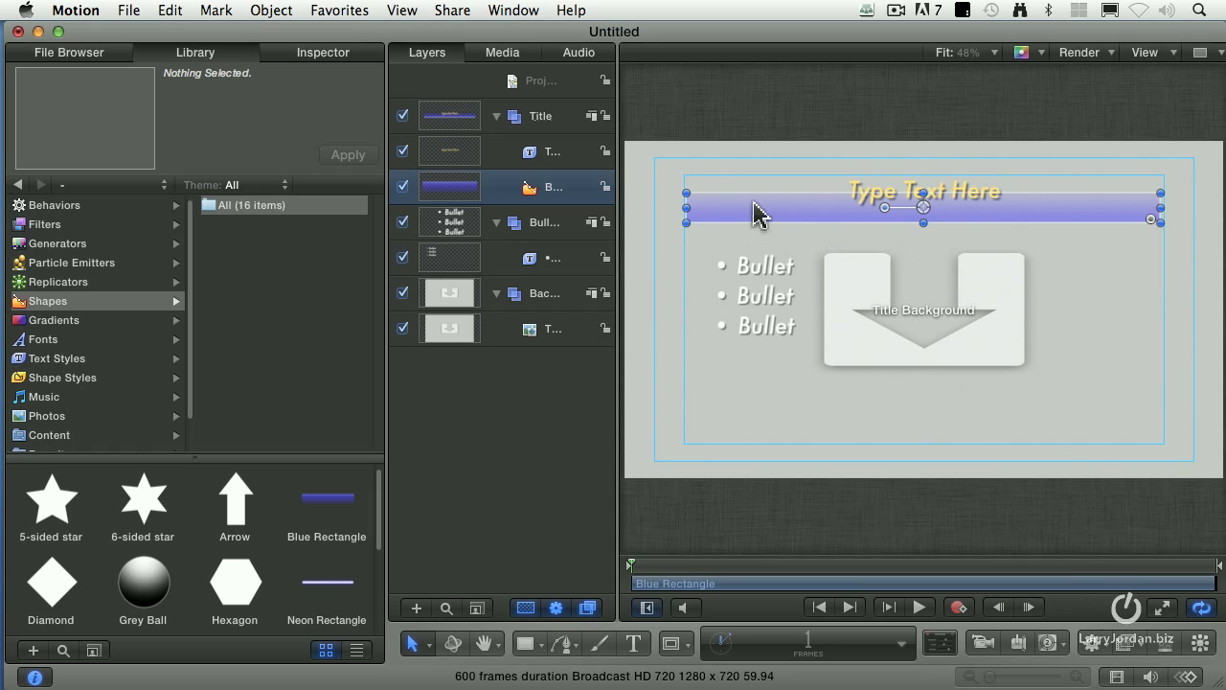
Step: Add a Motion Path behavior to the blue bar and roughly position its points at 12% zoom
click(1097, 643)
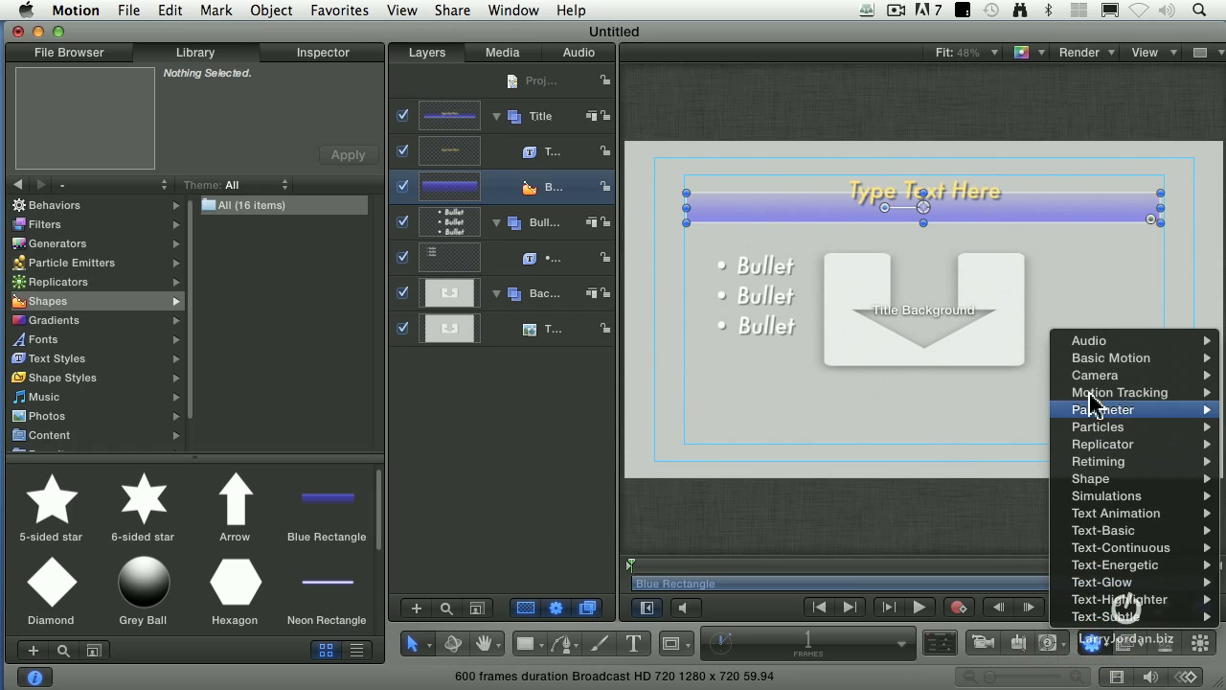
mouse_move(1097, 357)
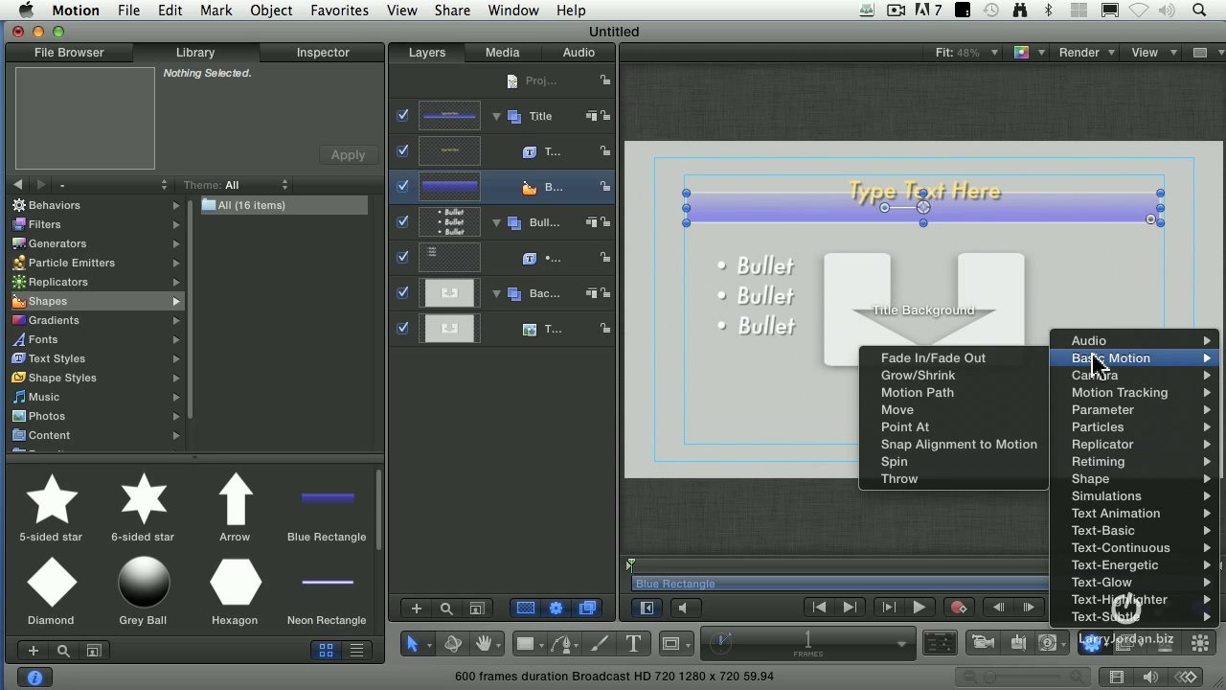
click(915, 393)
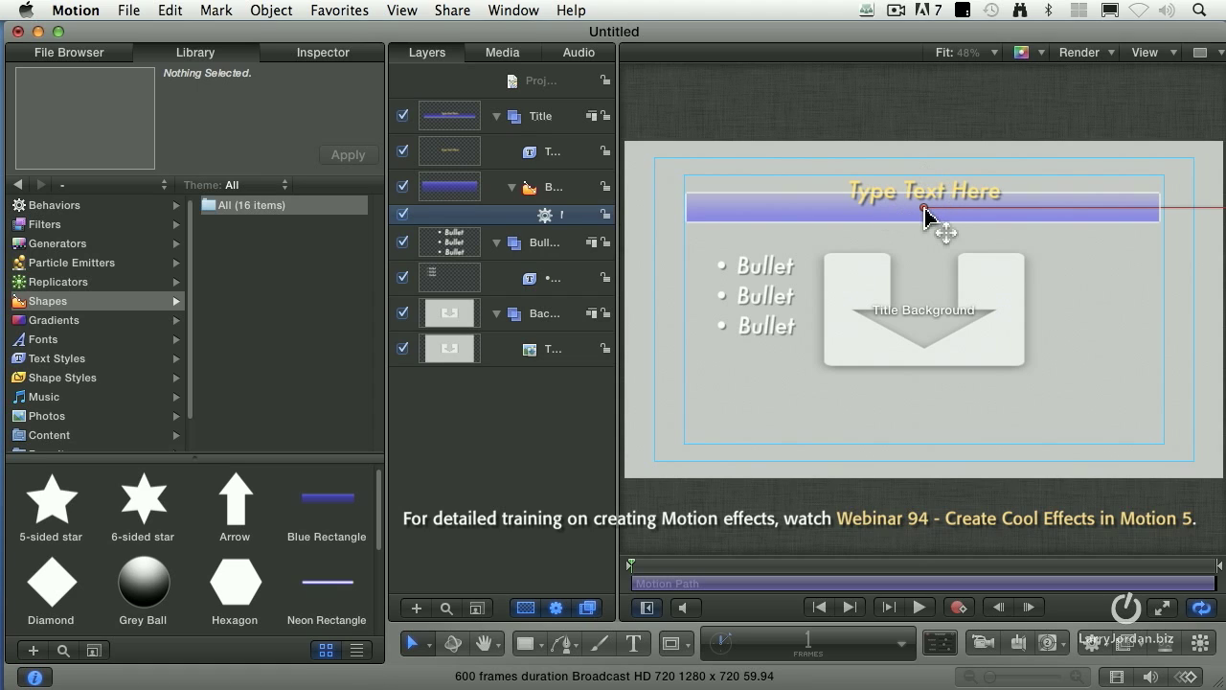
click(969, 53)
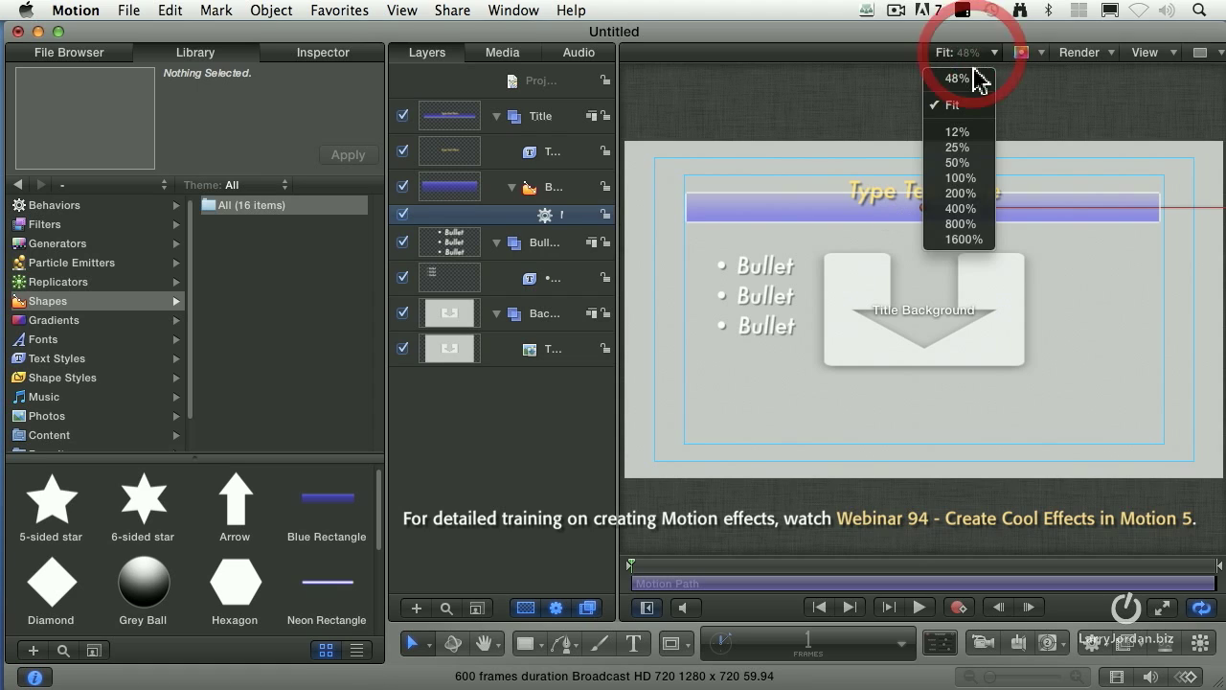
click(958, 134)
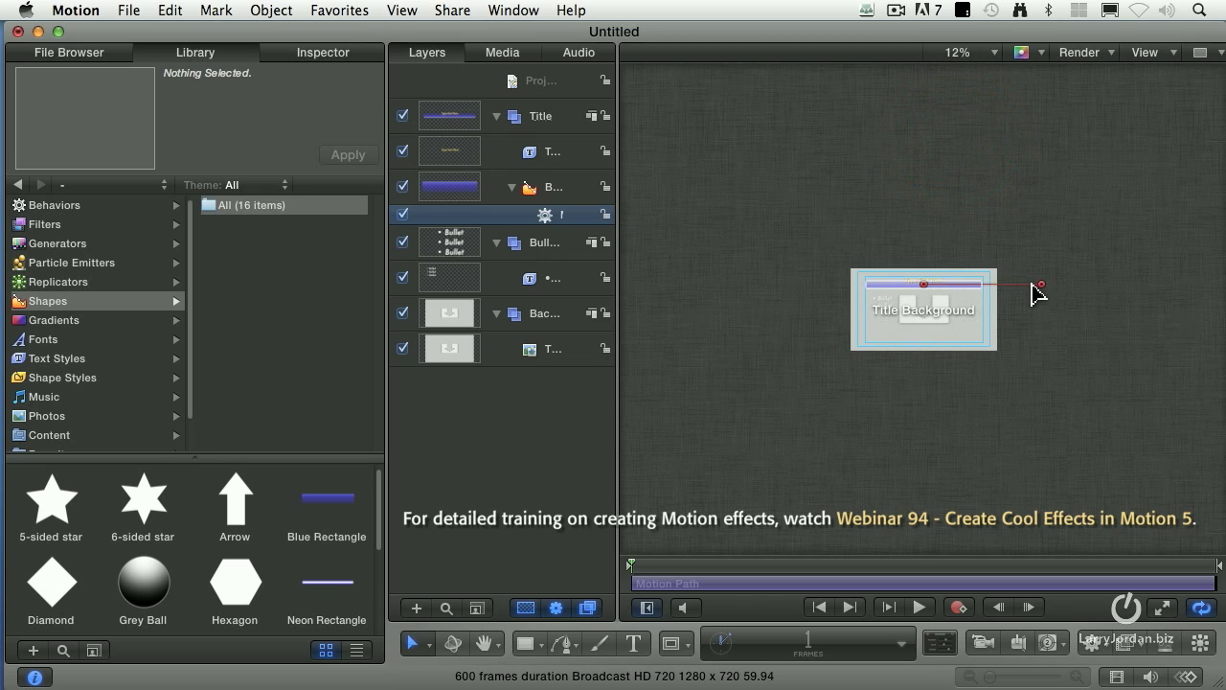
drag(1042, 285, 1022, 284)
drag(920, 281, 920, 257)
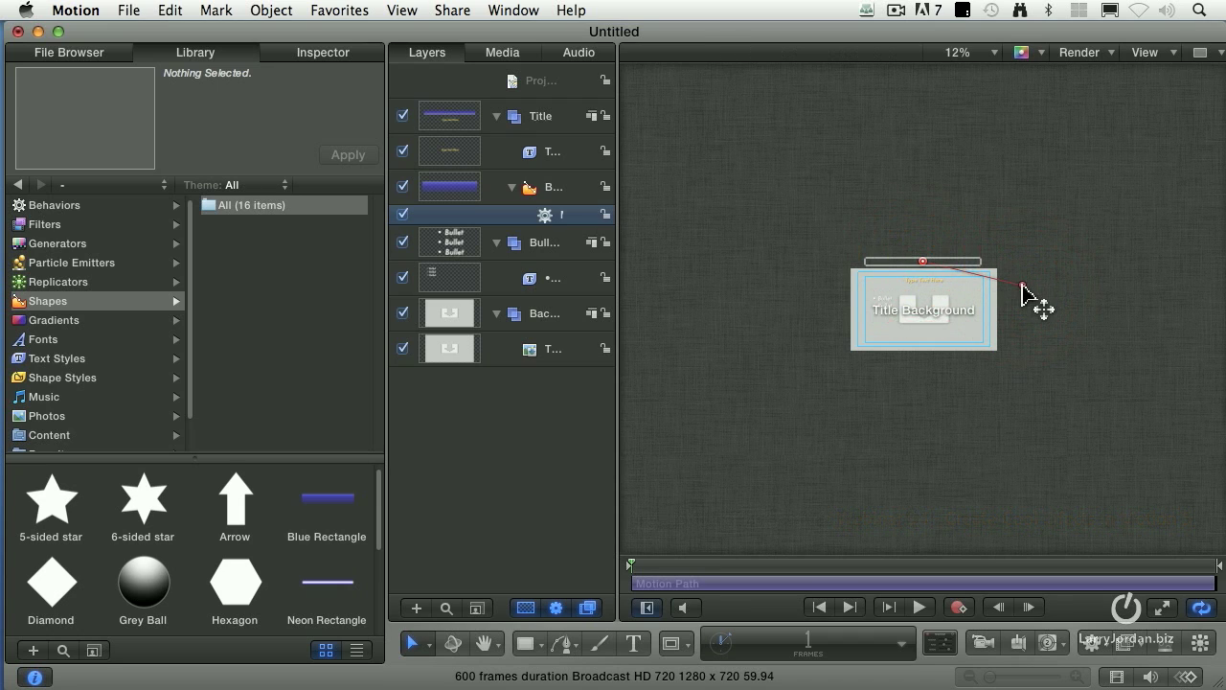
drag(1022, 284, 925, 287)
Step: Start the path above the frame, end it centred under the title, and trim it to 31 frames
key(shift+z)
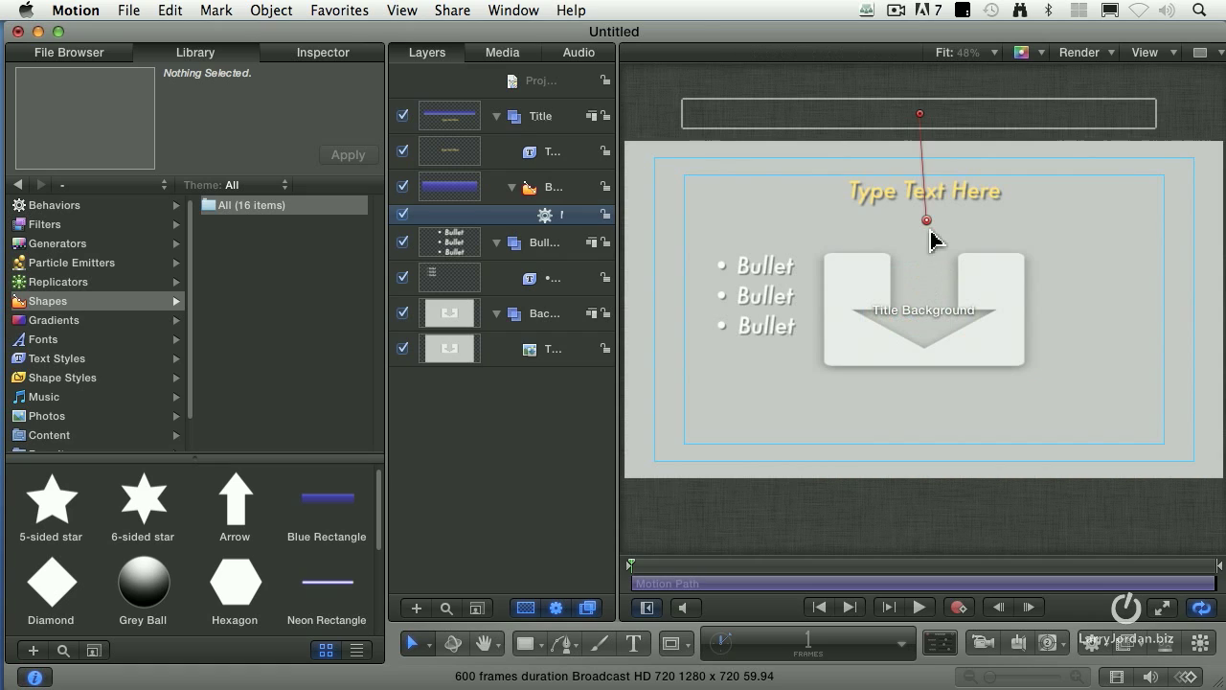
drag(929, 224, 924, 224)
drag(919, 109, 920, 122)
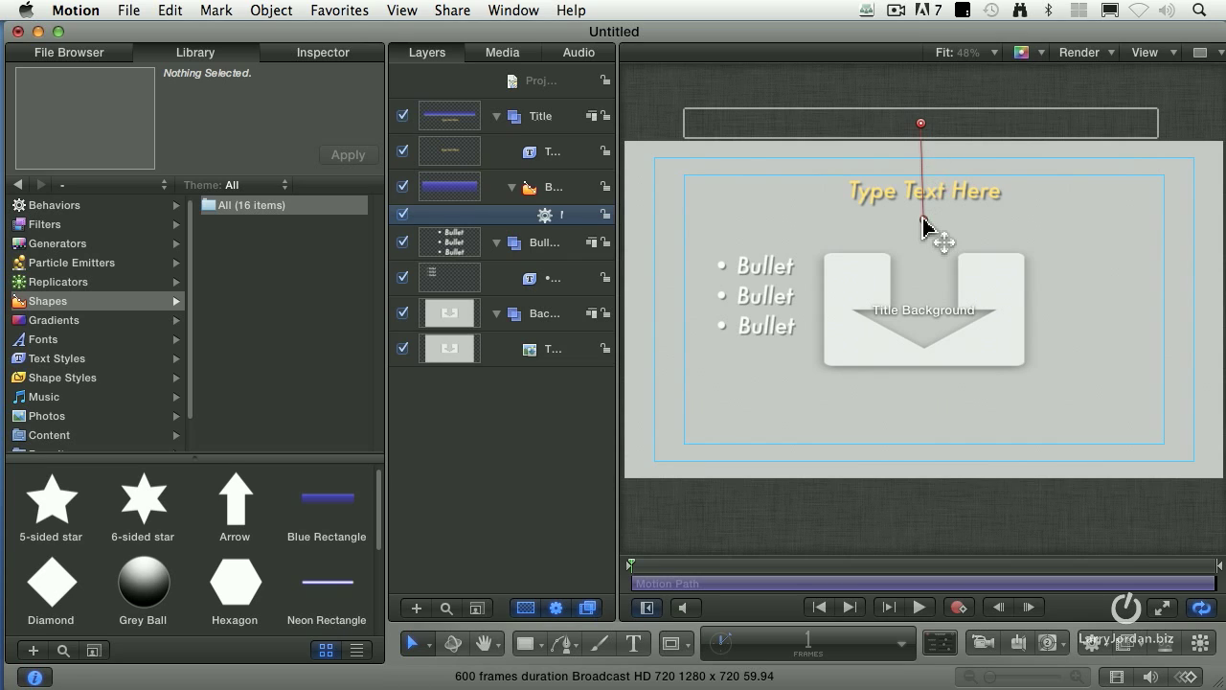
drag(921, 218, 924, 219)
drag(1210, 582, 657, 583)
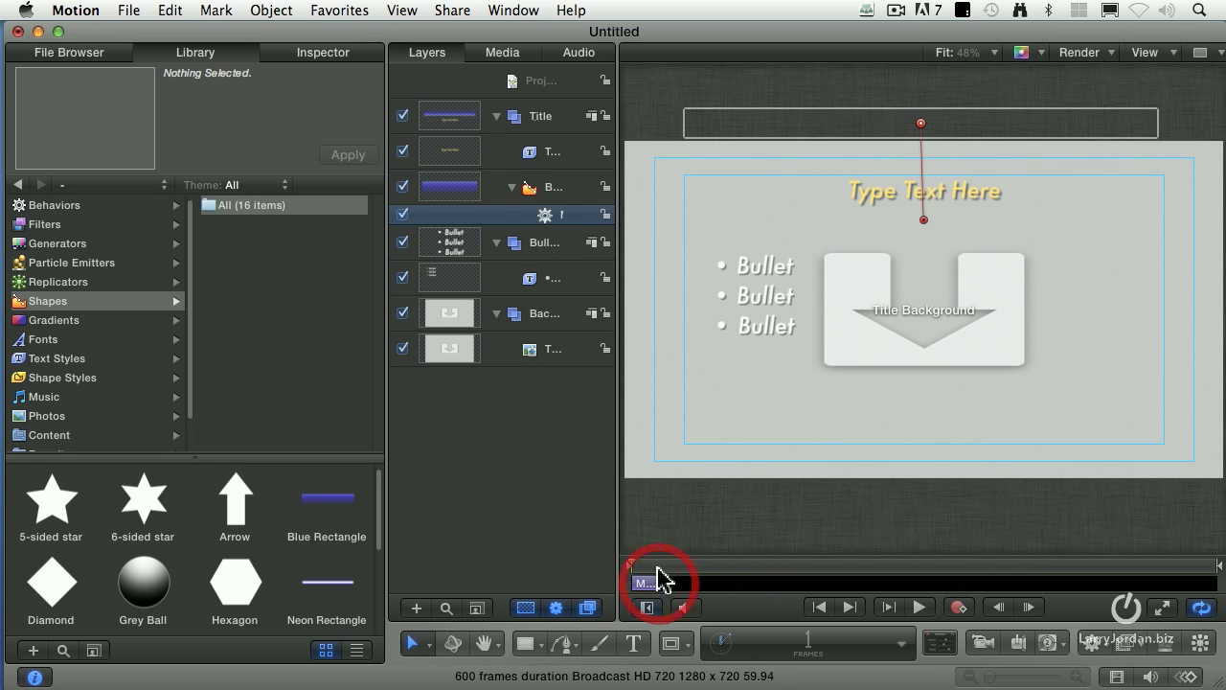
Step: Preview the drop and raise the bar's landing point to Y 216 px, then rewind
key(space)
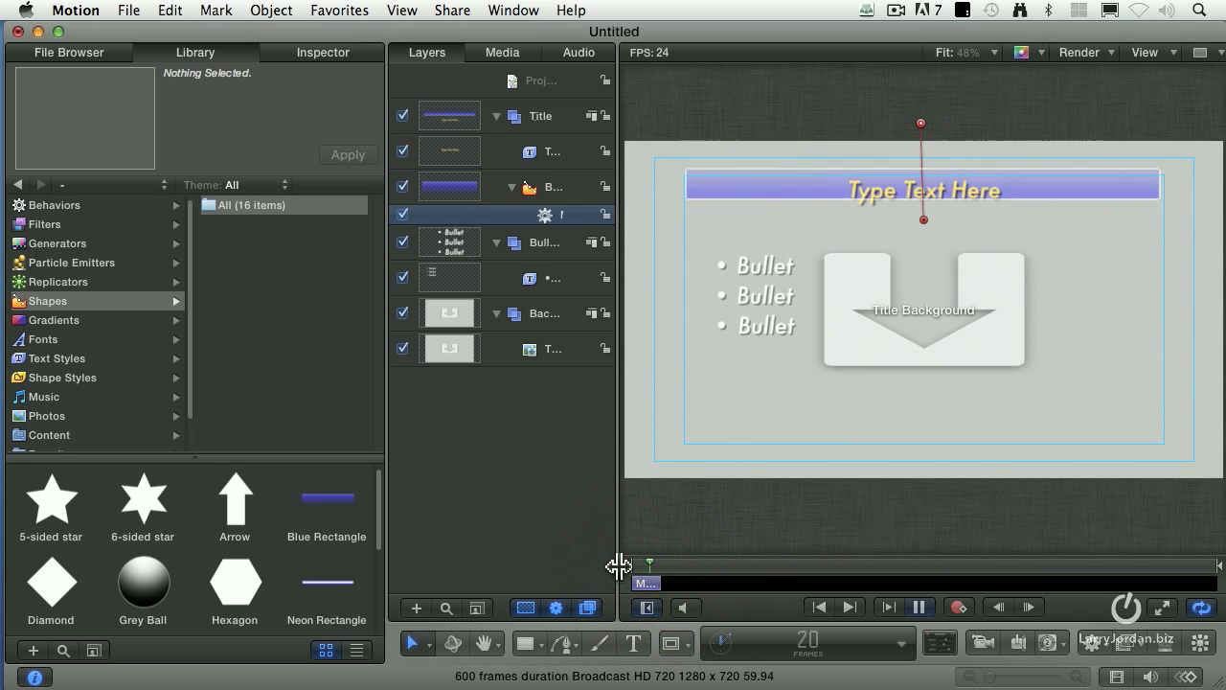
key(space)
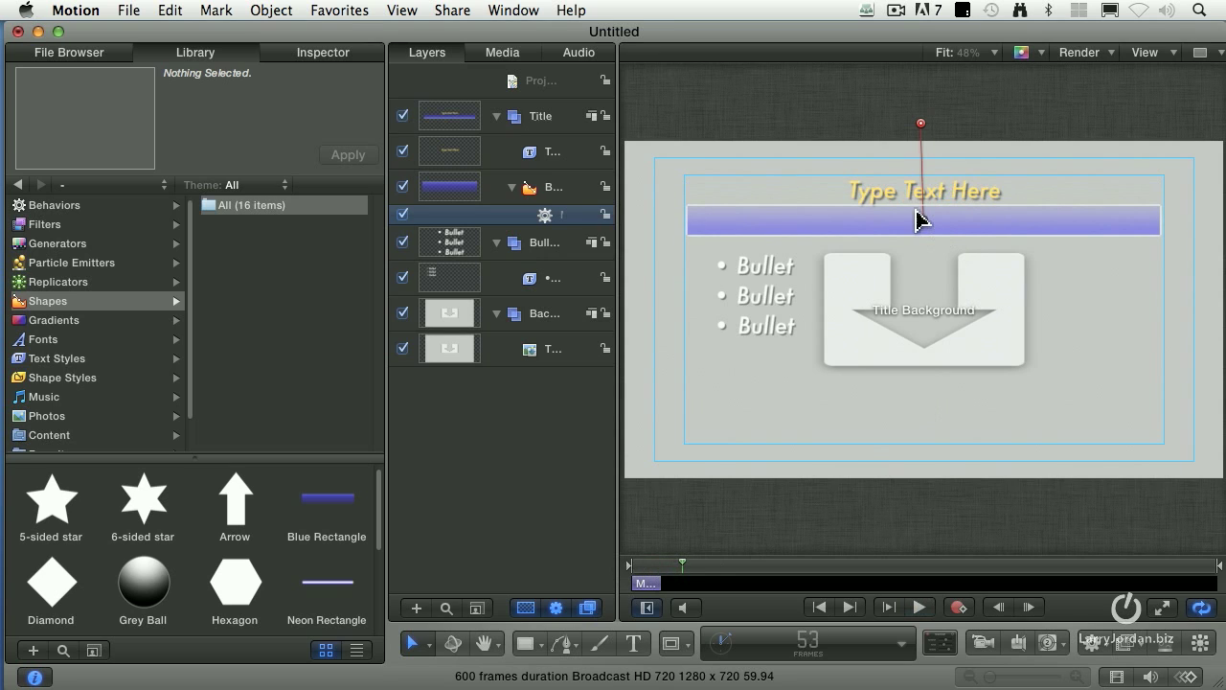
drag(922, 225, 923, 201)
key(Home)
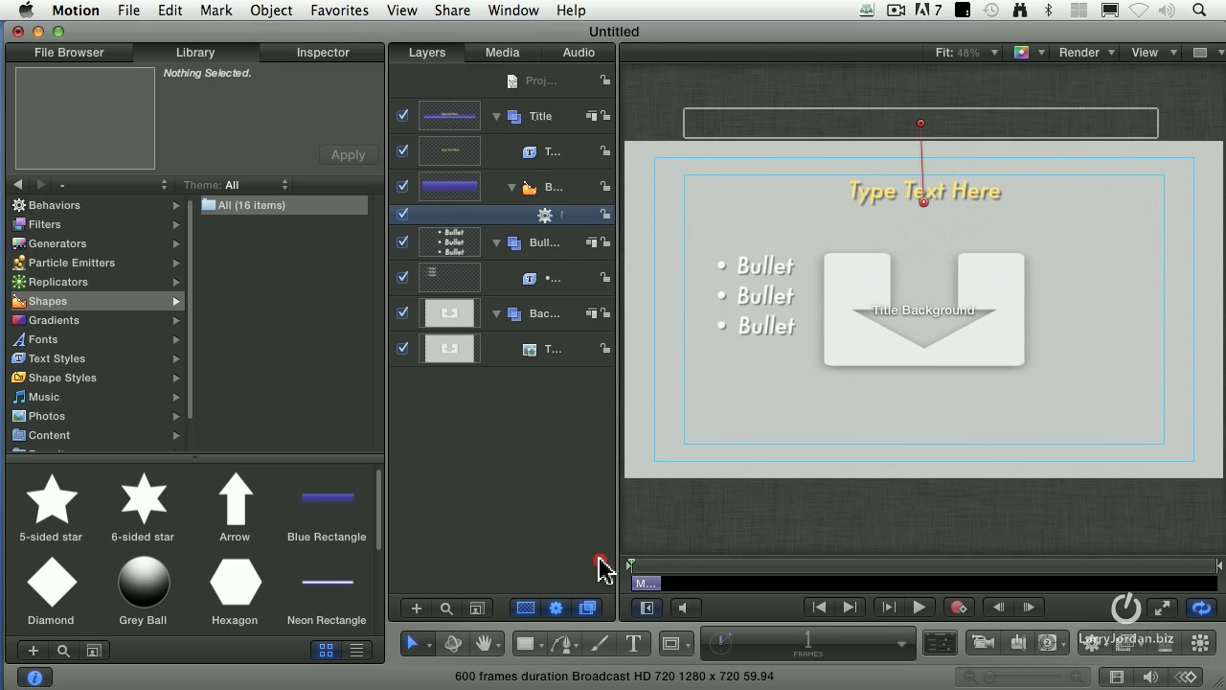
key(space)
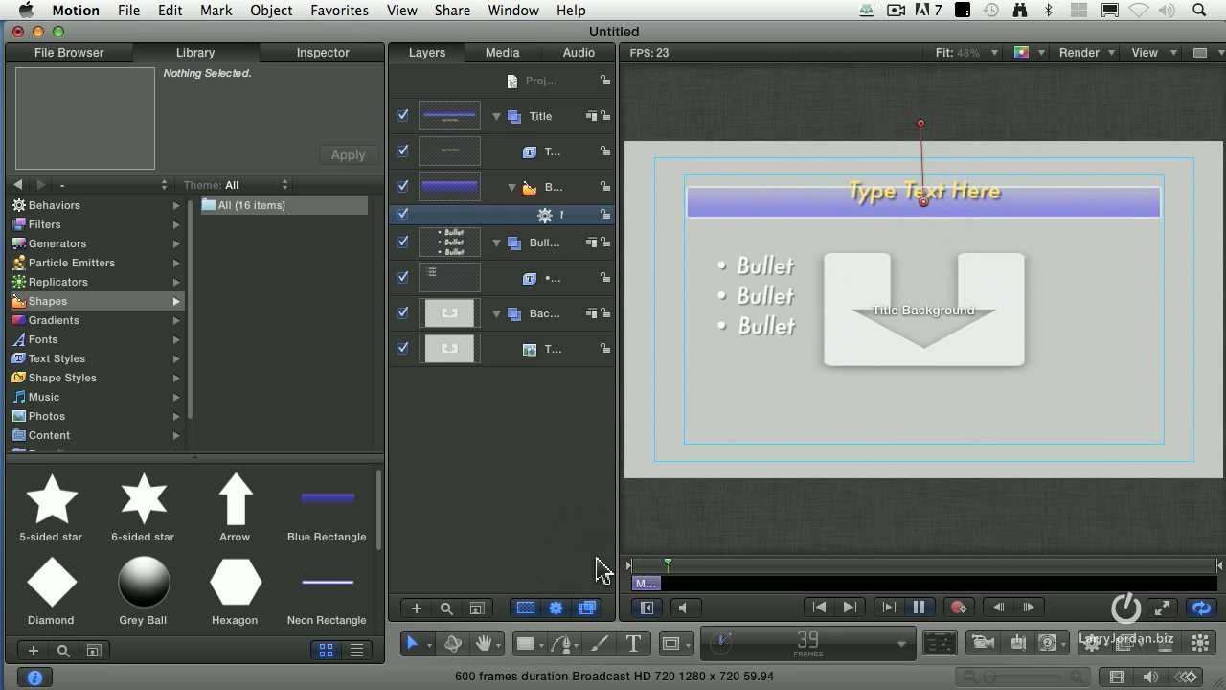
key(space)
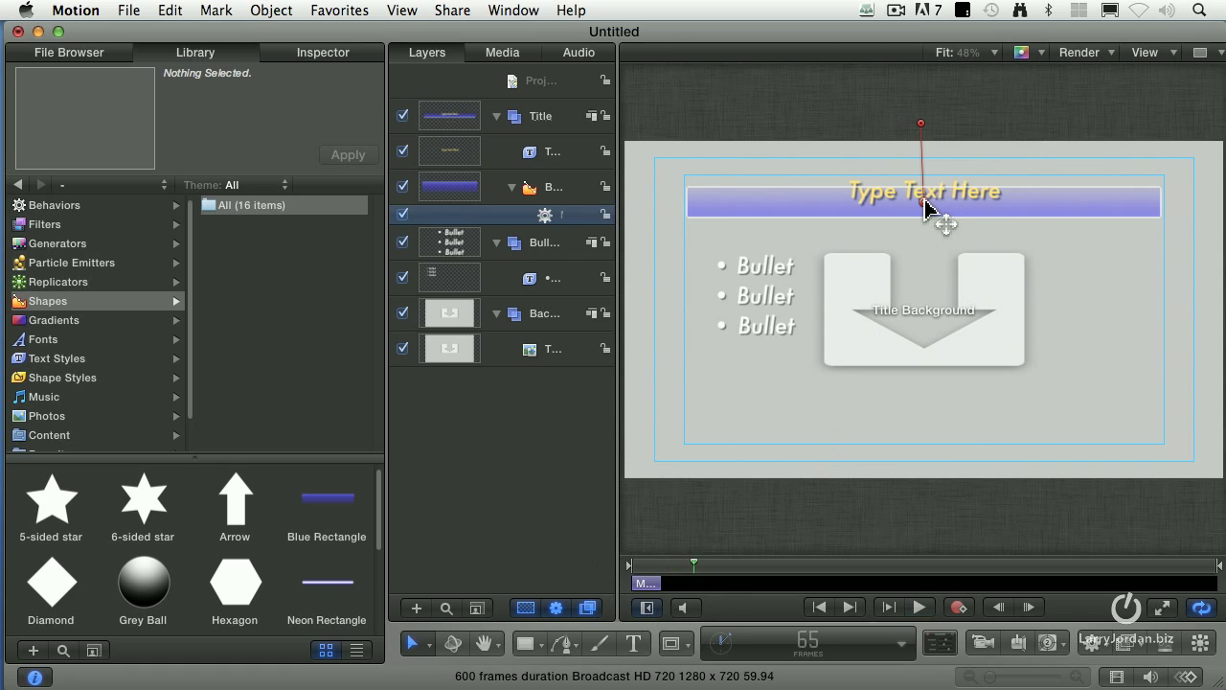
drag(925, 206, 925, 200)
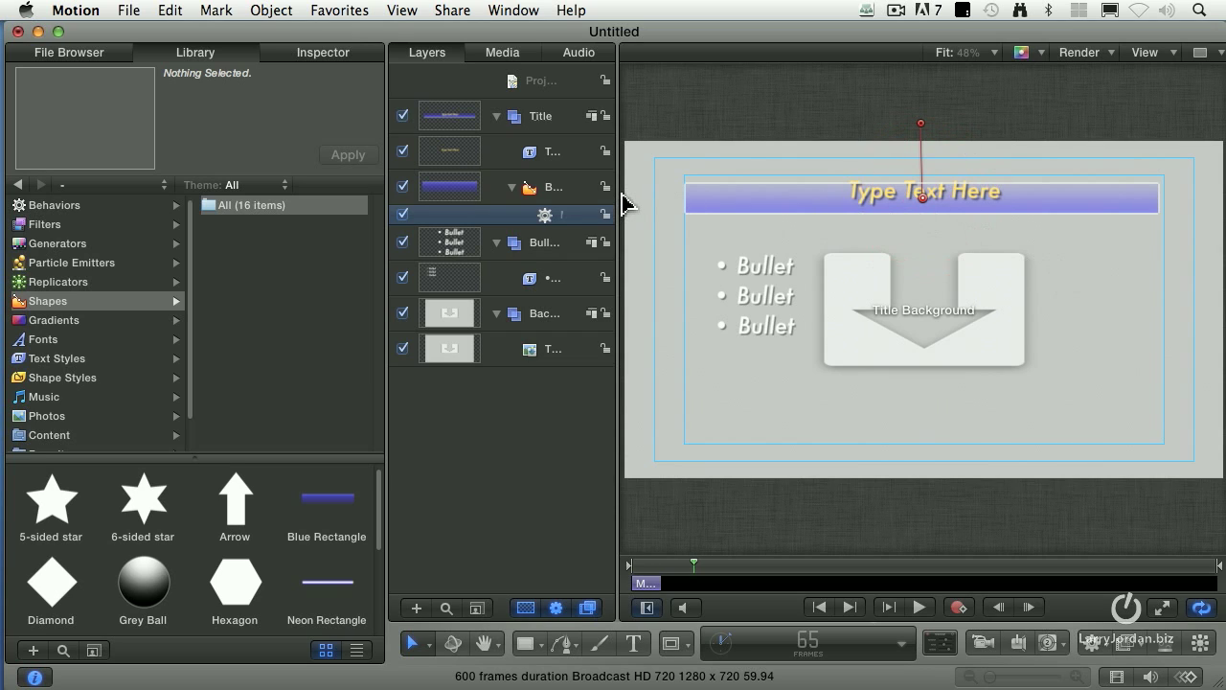
drag(693, 566, 595, 564)
Step: Save the project as a Final Cut Pro title template named 'Info Graphic' and publish it
click(128, 10)
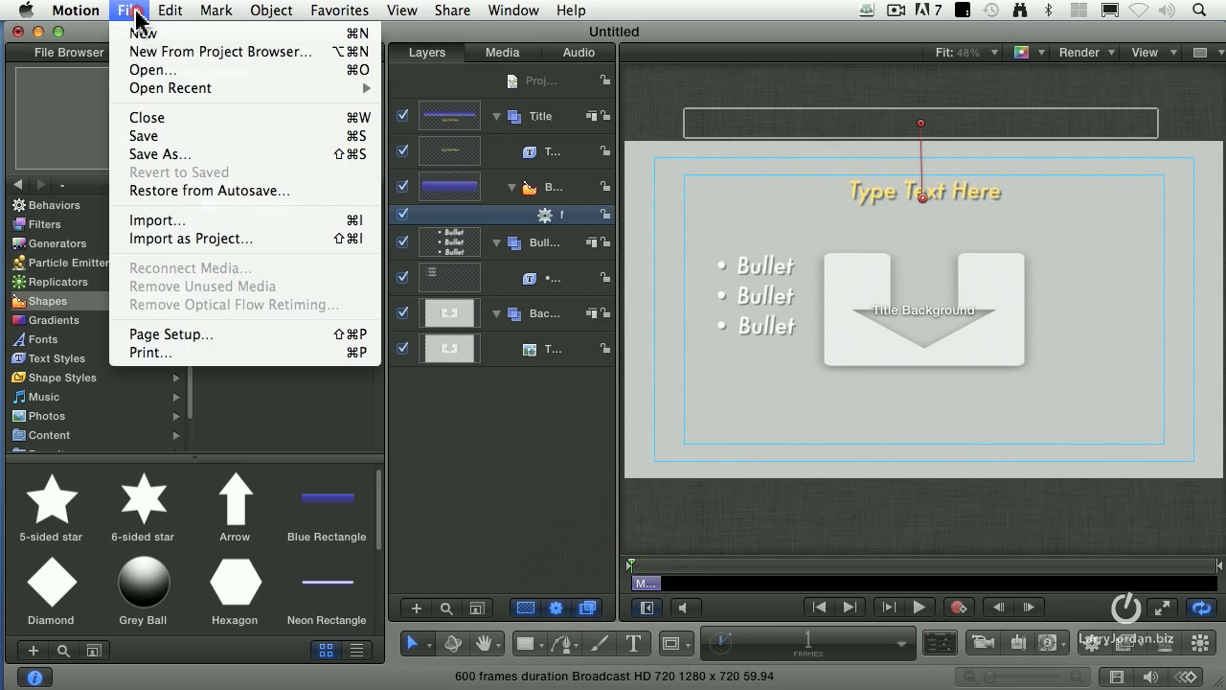
click(140, 135)
click(650, 115)
drag(649, 115, 466, 115)
text(Info Graphic)
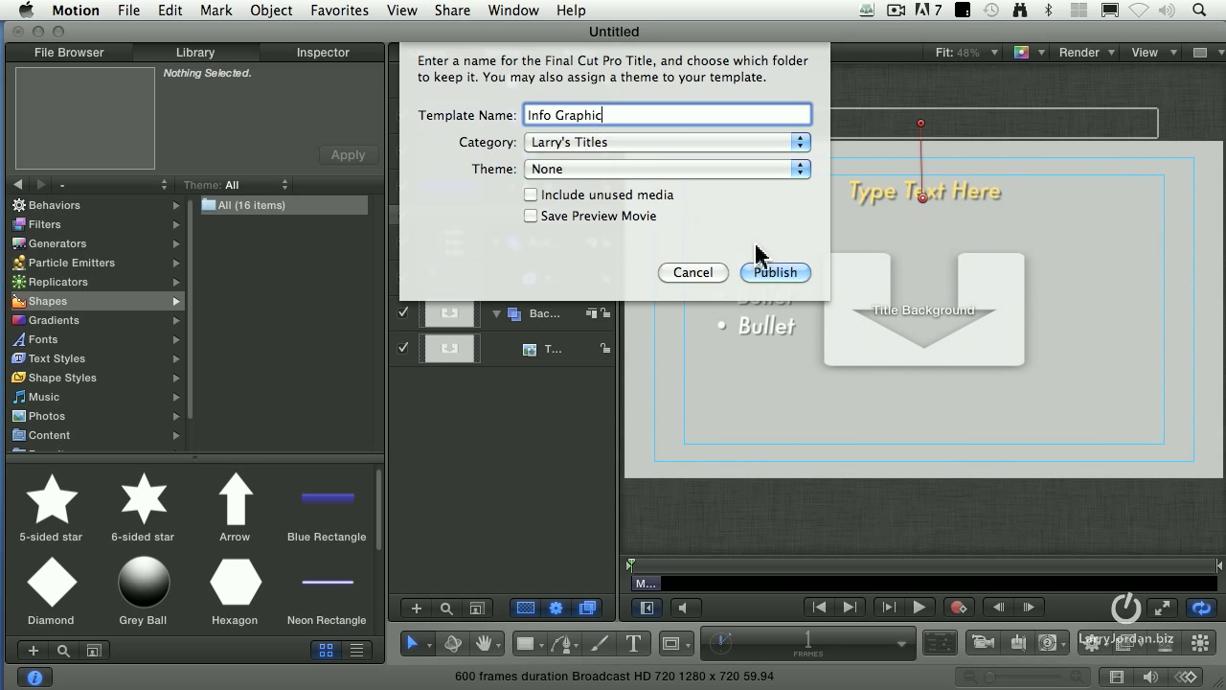
click(775, 273)
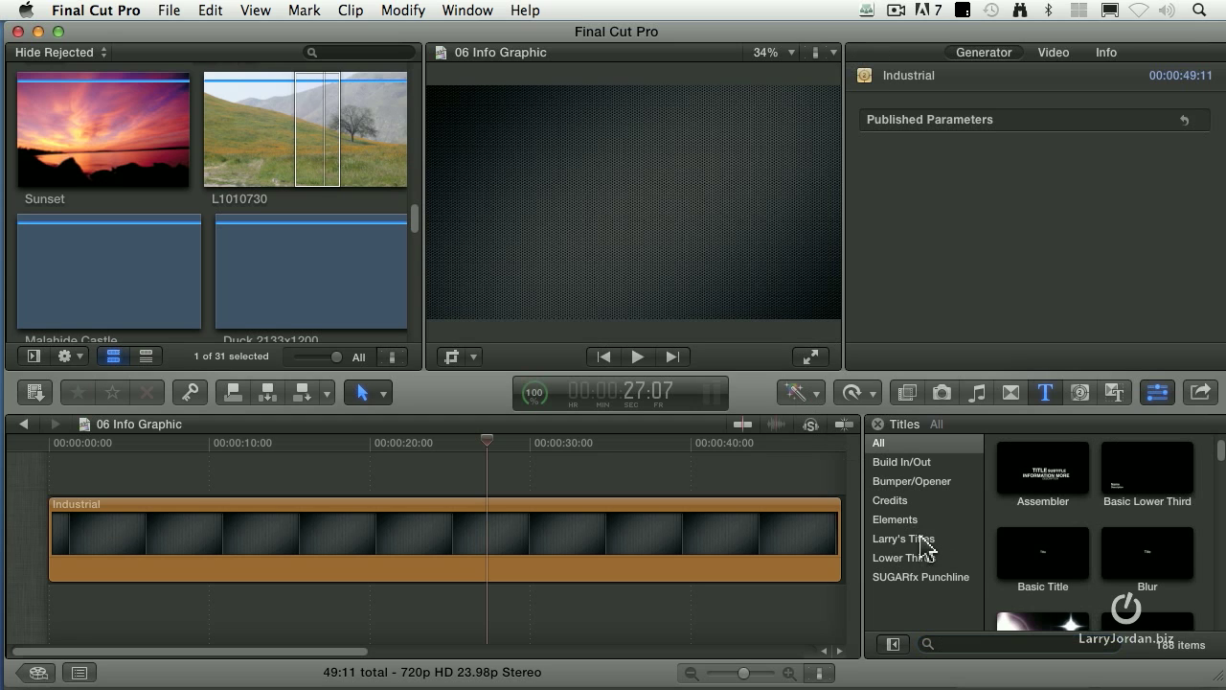
Step: Place the custom Info Graphic title above the Industrial clip and lengthen it
click(905, 540)
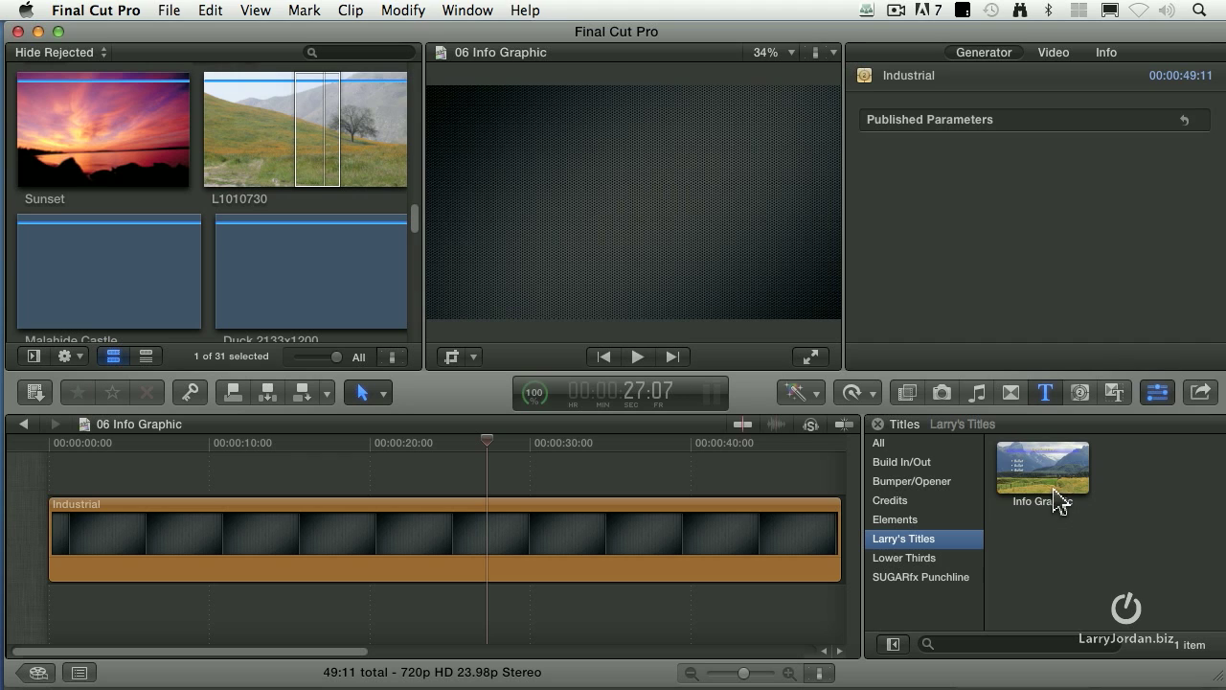
drag(1057, 501, 158, 478)
drag(316, 477, 750, 485)
Step: Check the title midway, then play its animation from near the start and stop
click(382, 443)
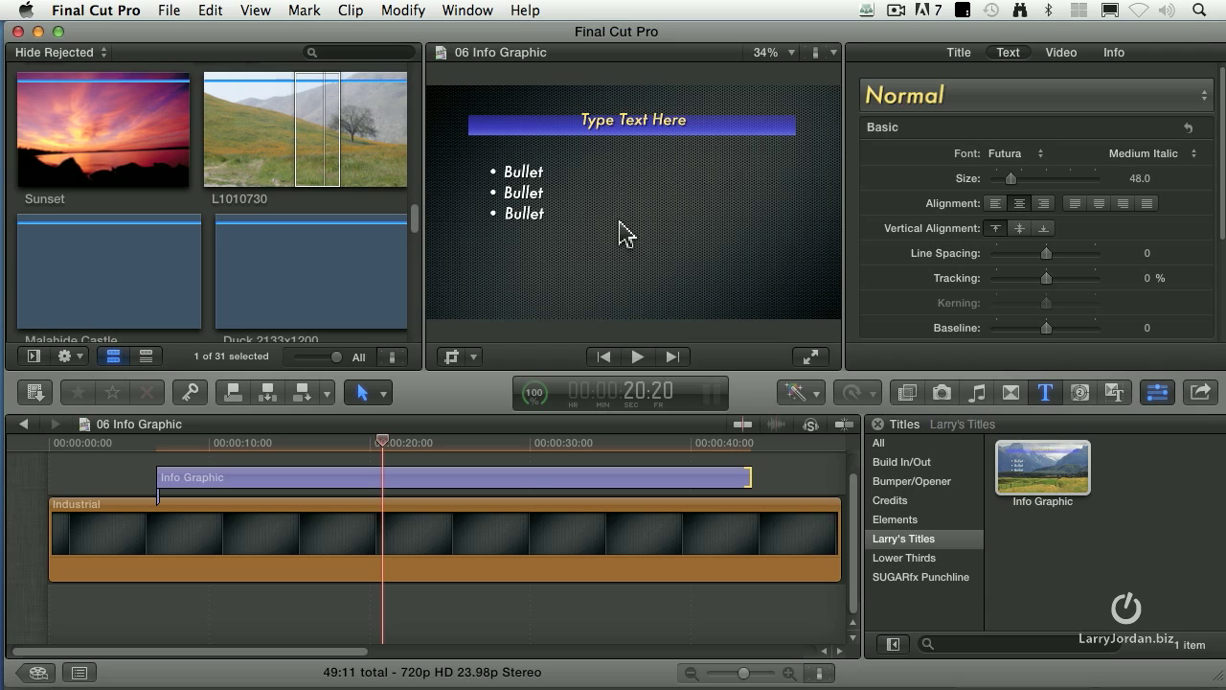
click(150, 457)
key(space)
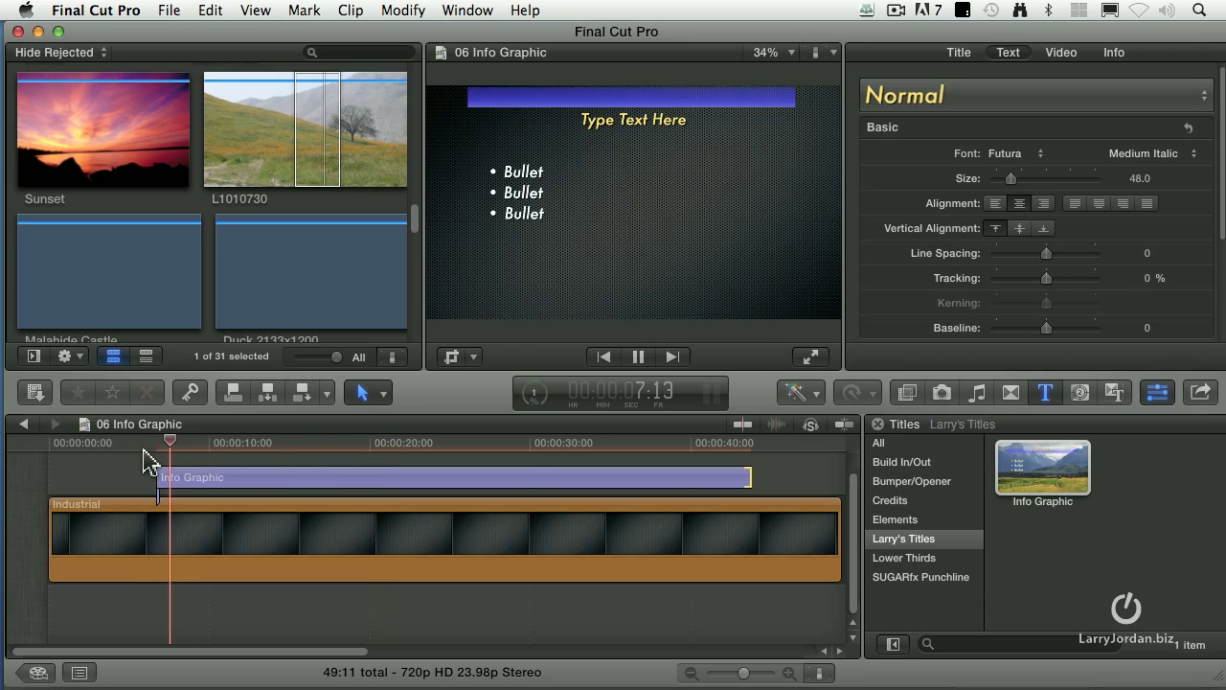
key(space)
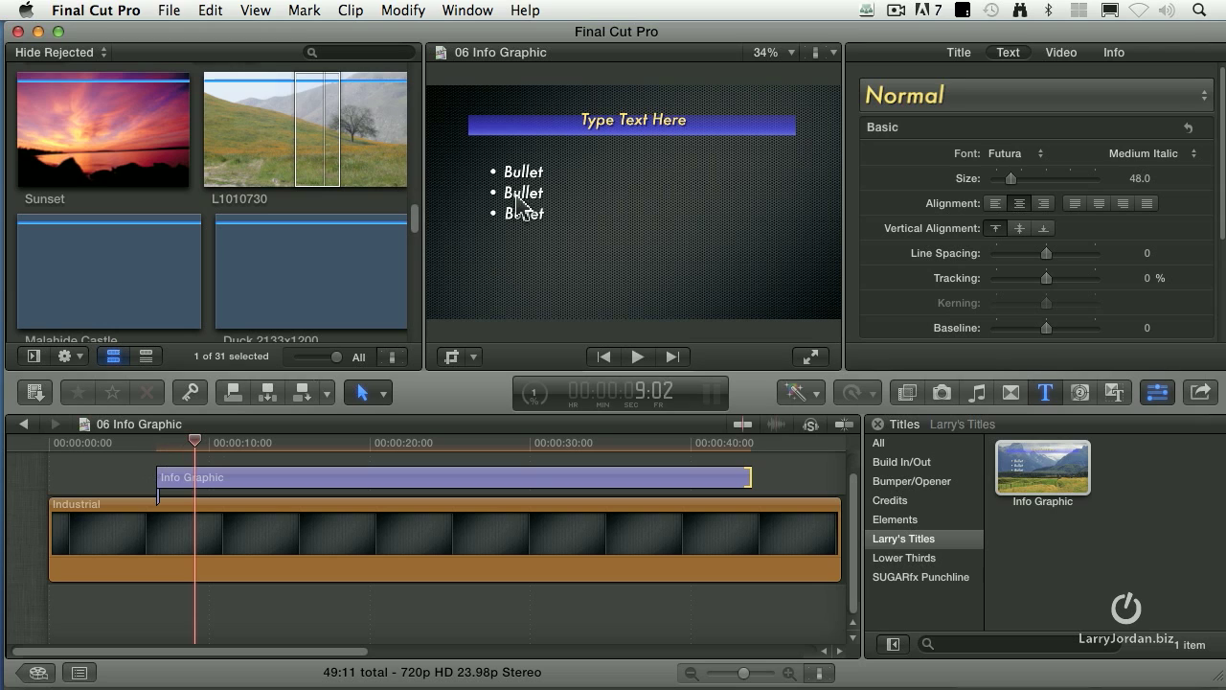
Step: Replace the heading text with 'Title' in the Inspector Text field
click(644, 128)
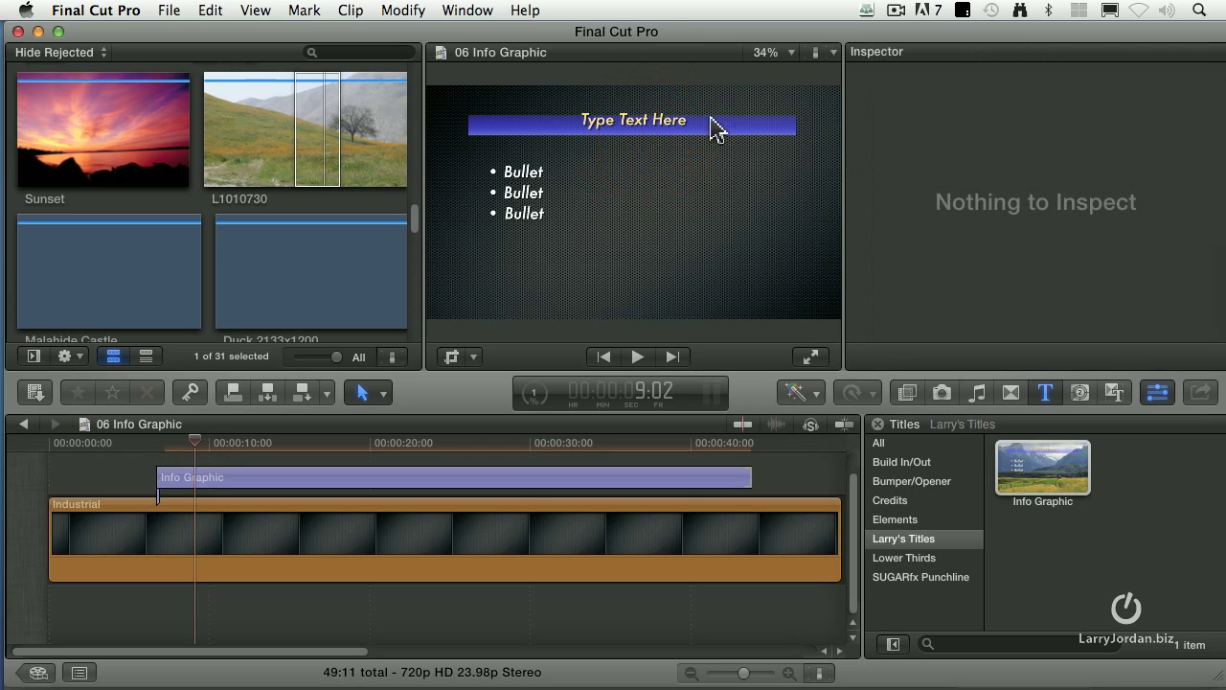
click(634, 128)
double_click(632, 121)
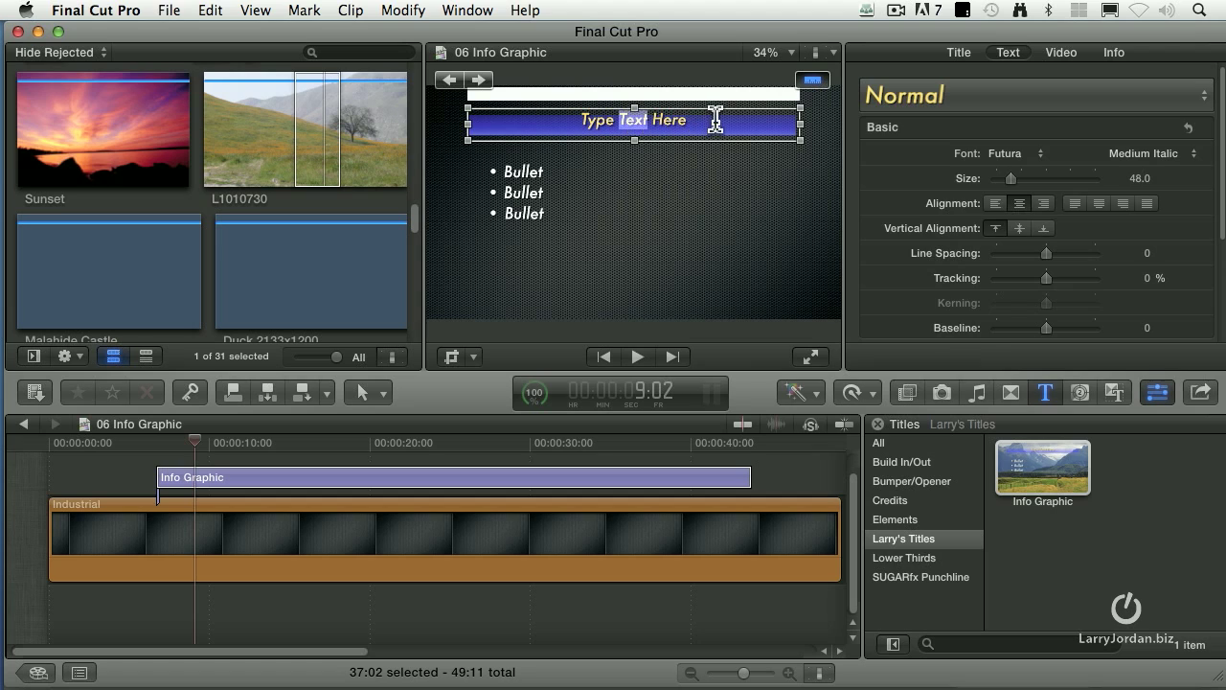
drag(971, 148, 902, 153)
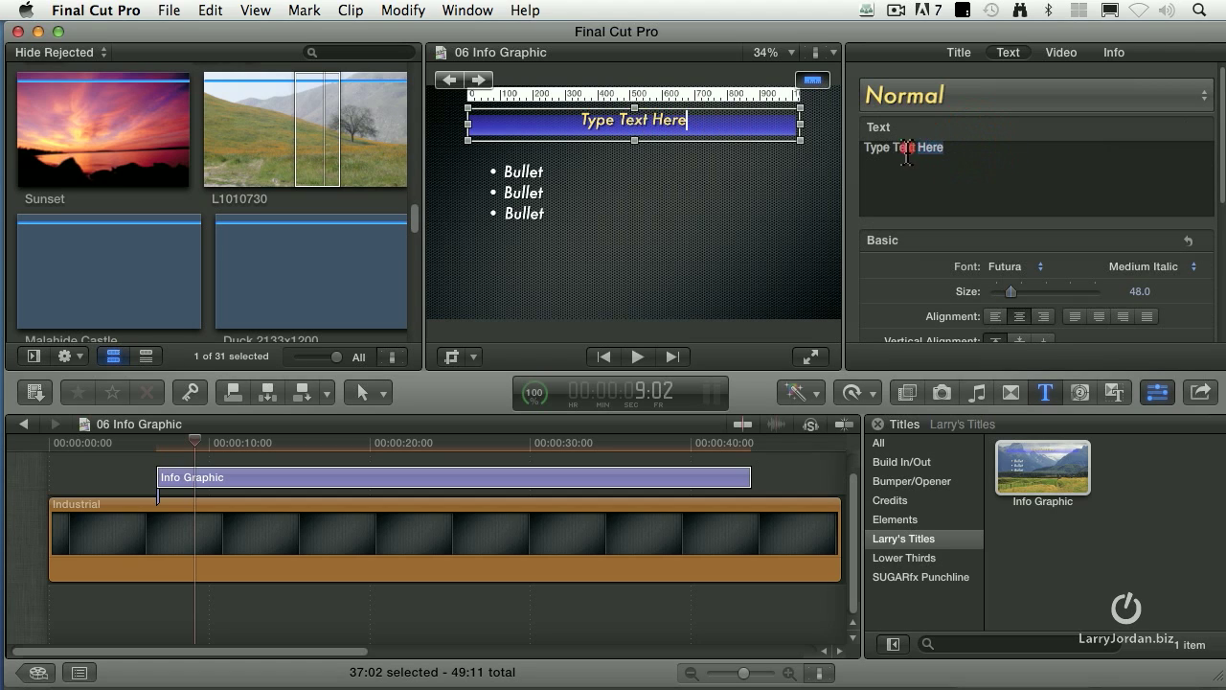
text(Title)
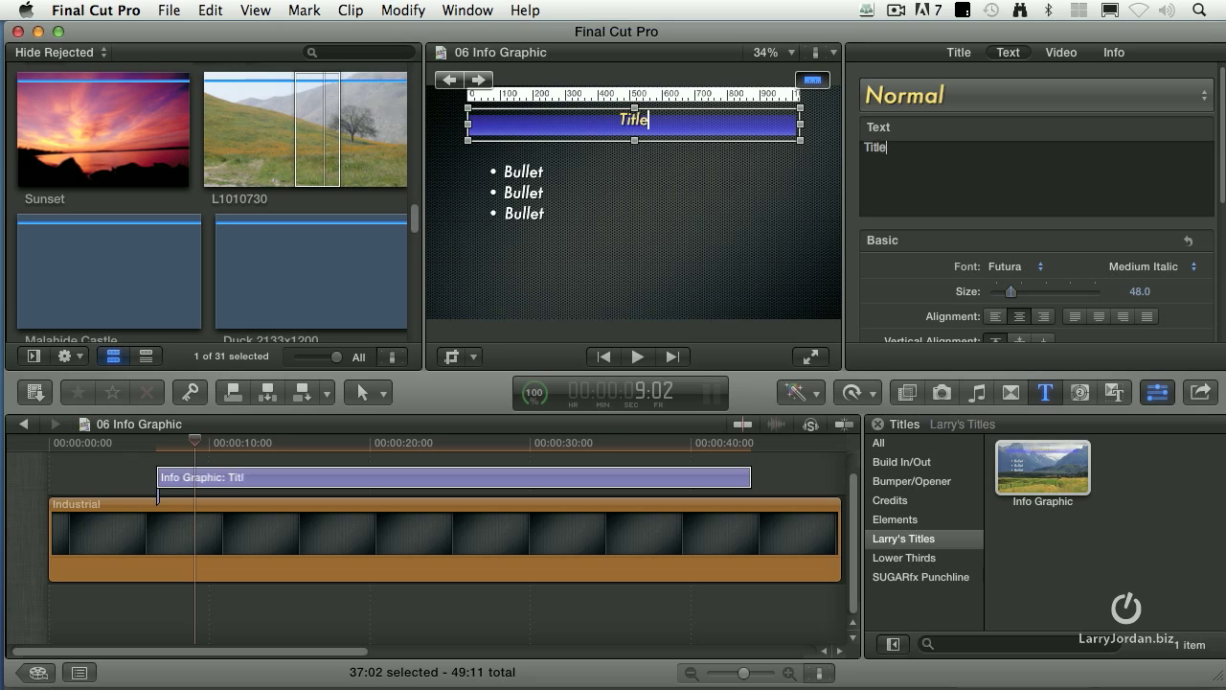
Step: Rewrite the three bullets as 'This is line 1', 'This is line 2', 'This is line 3'
click(532, 172)
double_click(532, 173)
text(This is line 1)
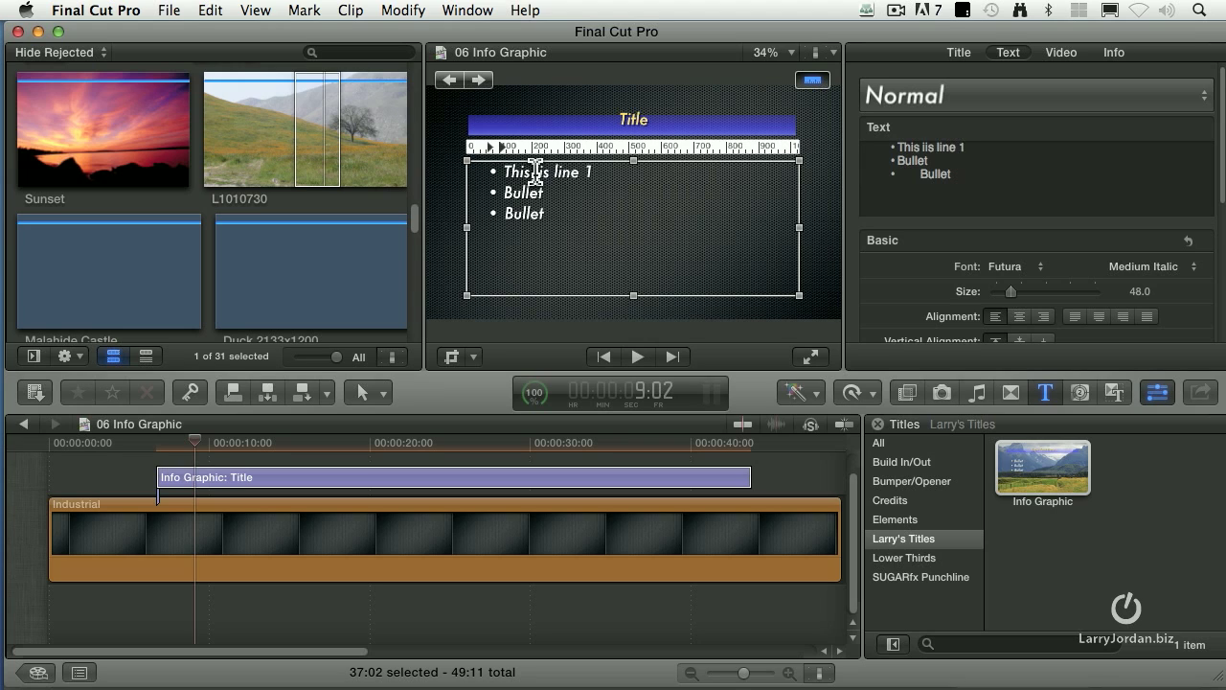
key(BackSpace)
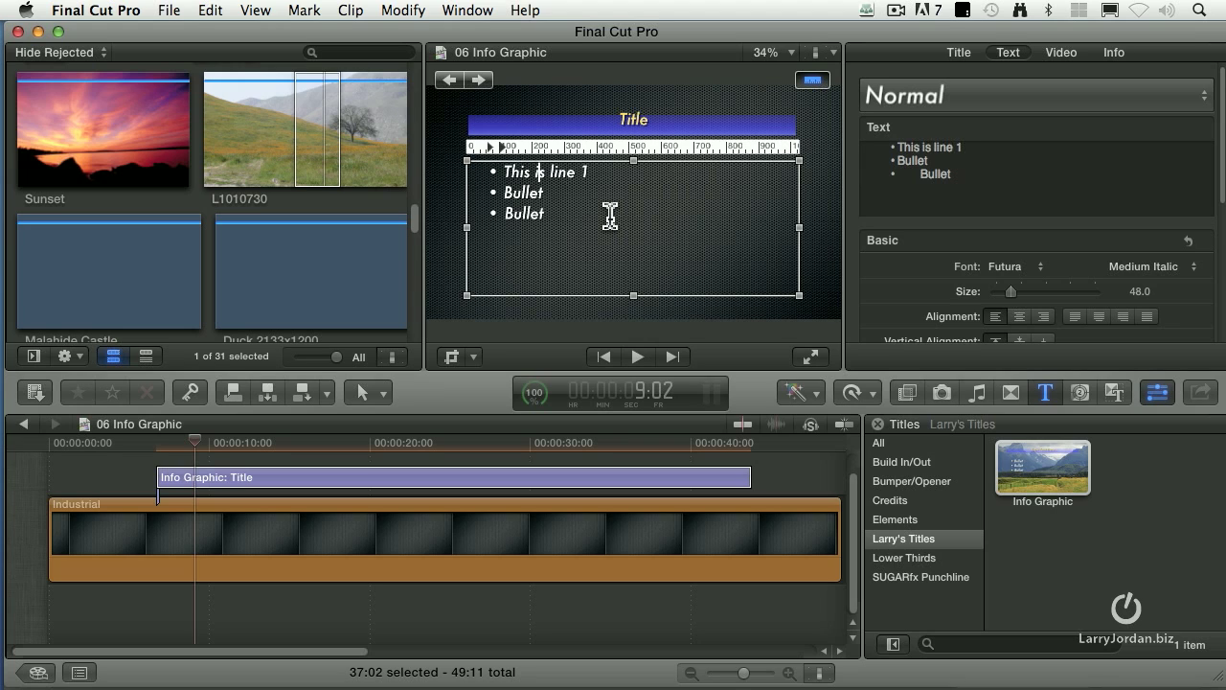
double_click(526, 192)
text(This is line 2)
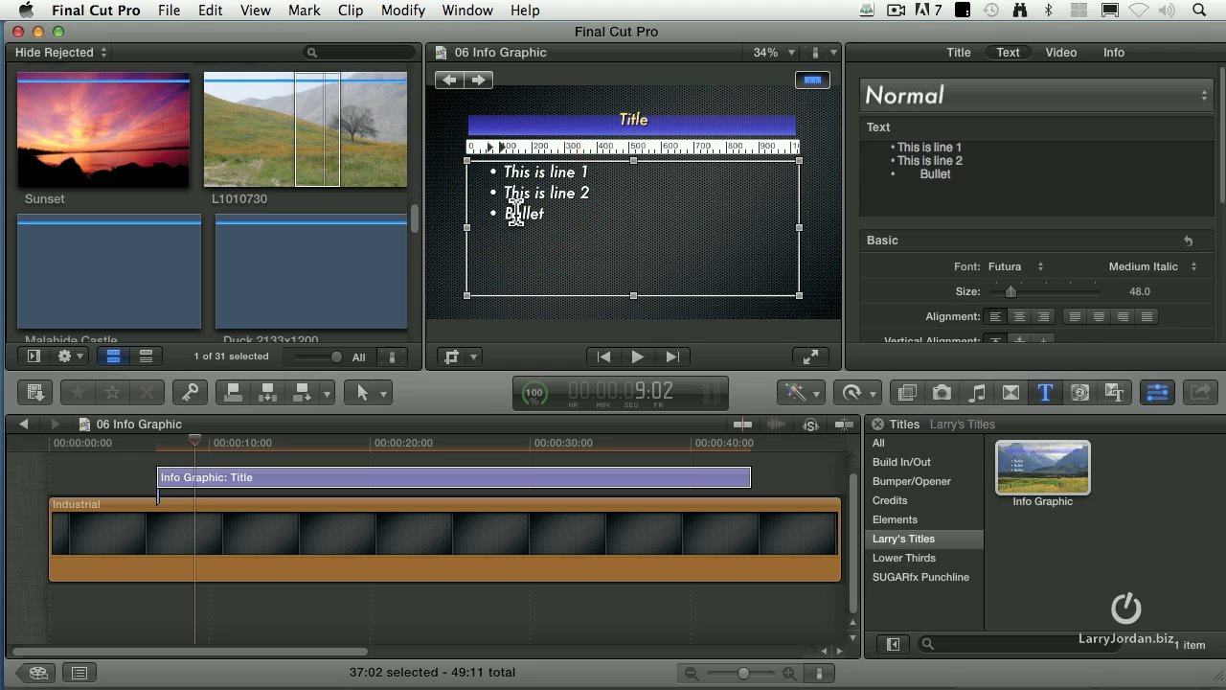
double_click(518, 213)
text(This is line 3)
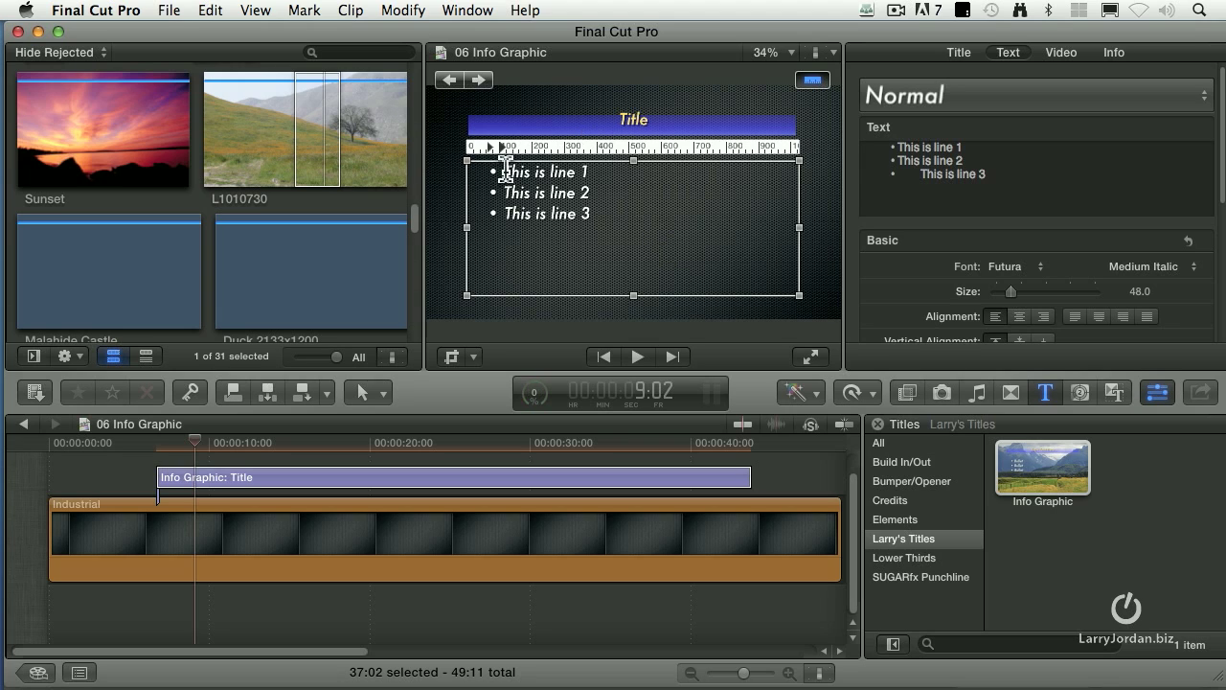
click(164, 438)
click(270, 480)
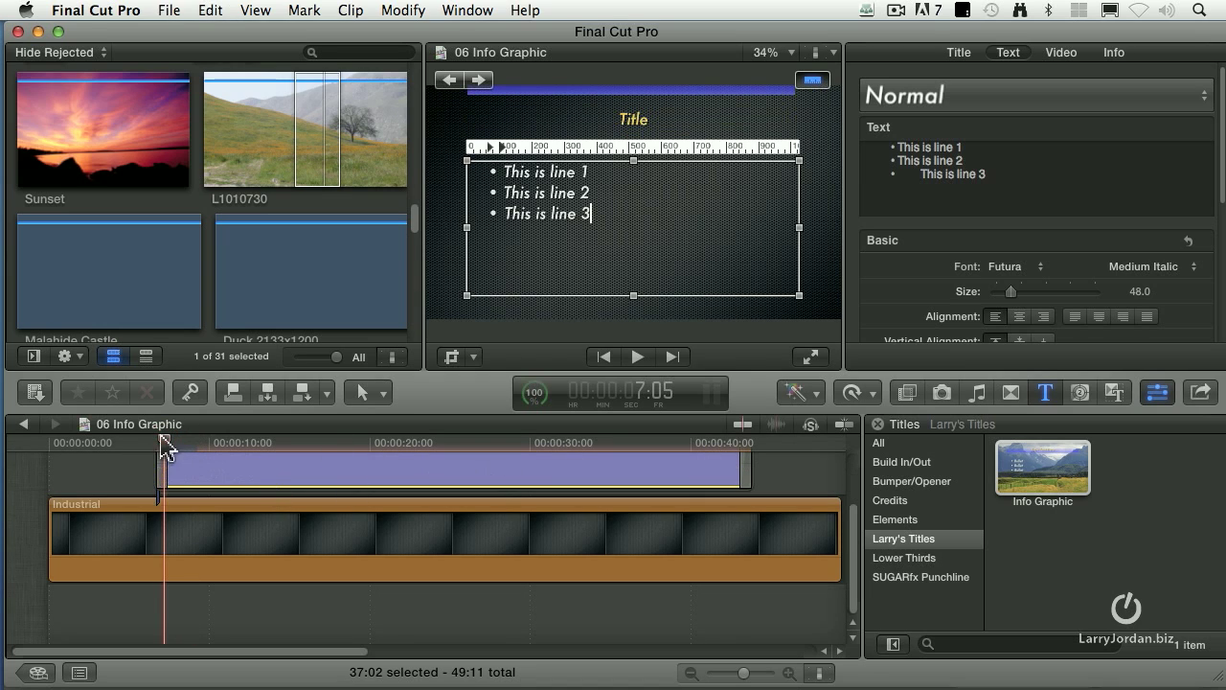
click(118, 443)
key(space)
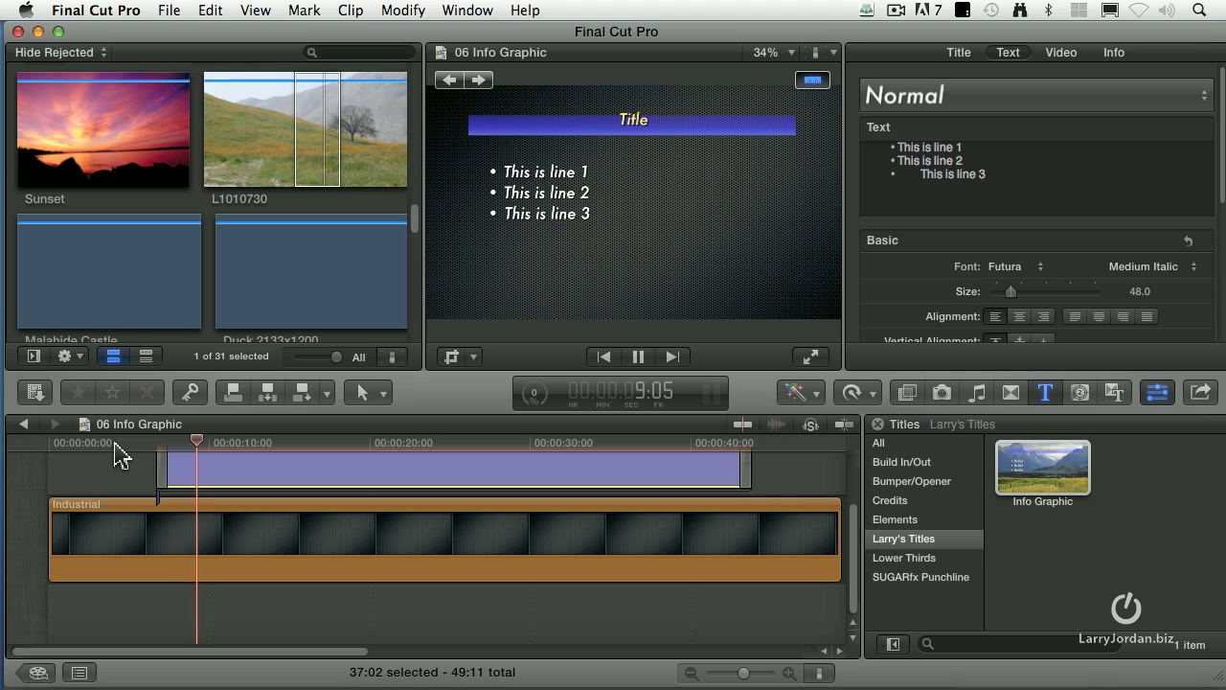
key(space)
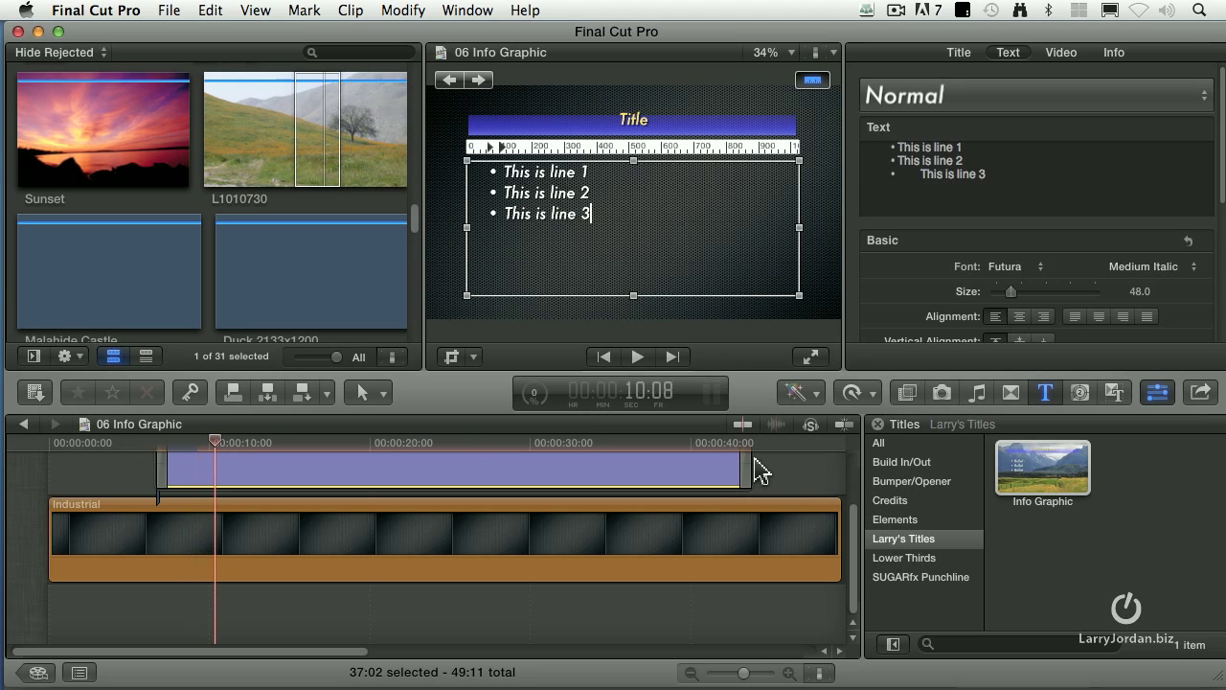